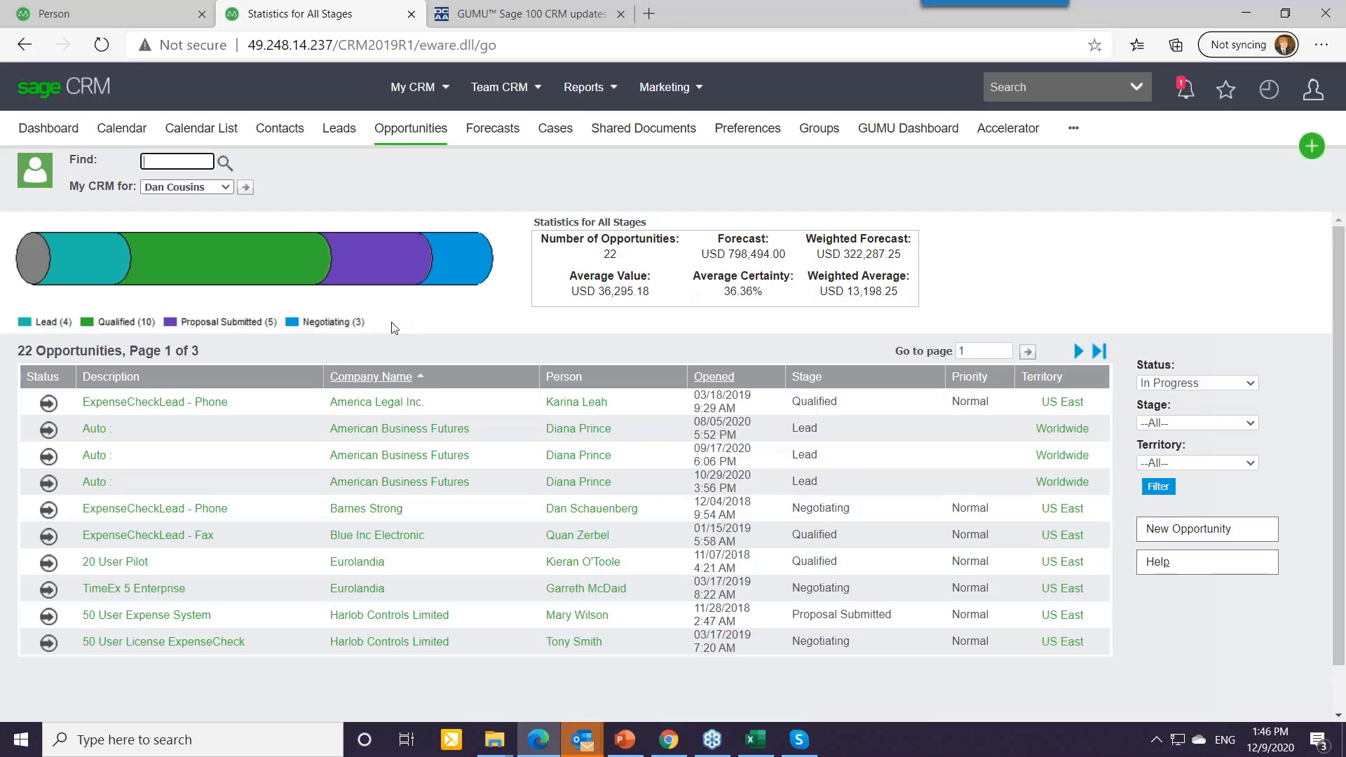
Open the American Business Futures company summary from the recent records and review its Sage 100 details and sales chart
{"action": "left_click", "coordinate": [1269, 90]}
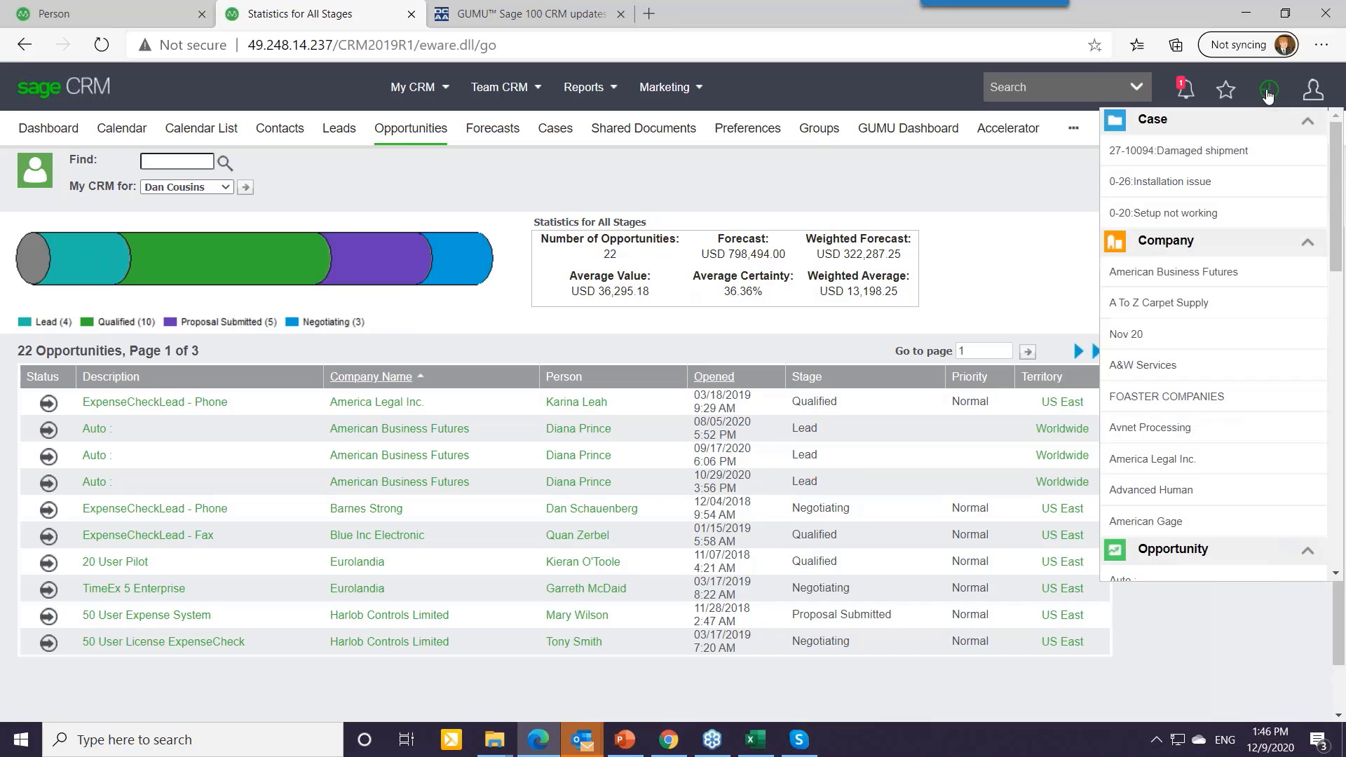
{"action": "left_click", "coordinate": [1129, 273]}
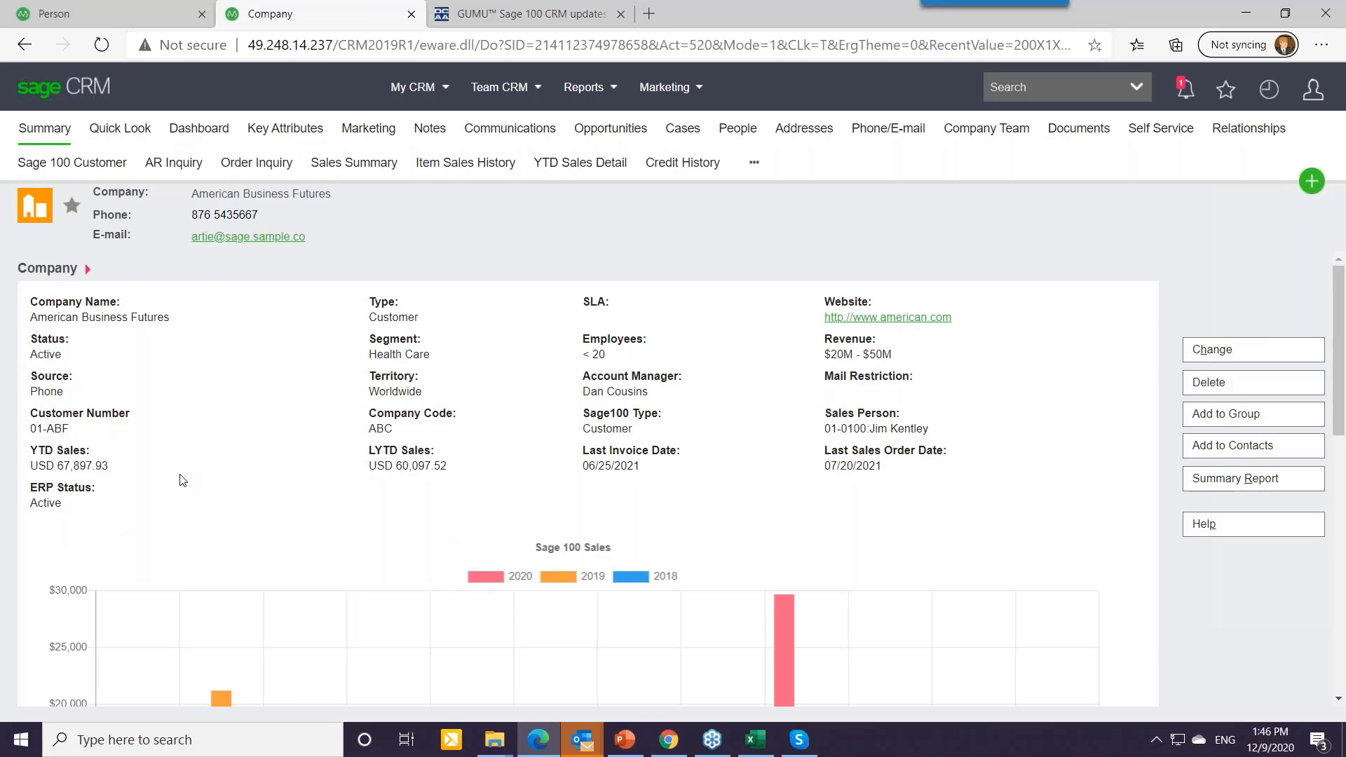
{"action": "scroll", "coordinate": [181, 479], "scroll_direction": "down", "scroll_amount": 4}
{"action": "scroll", "coordinate": [181, 479], "scroll_direction": "down", "scroll_amount": 1}
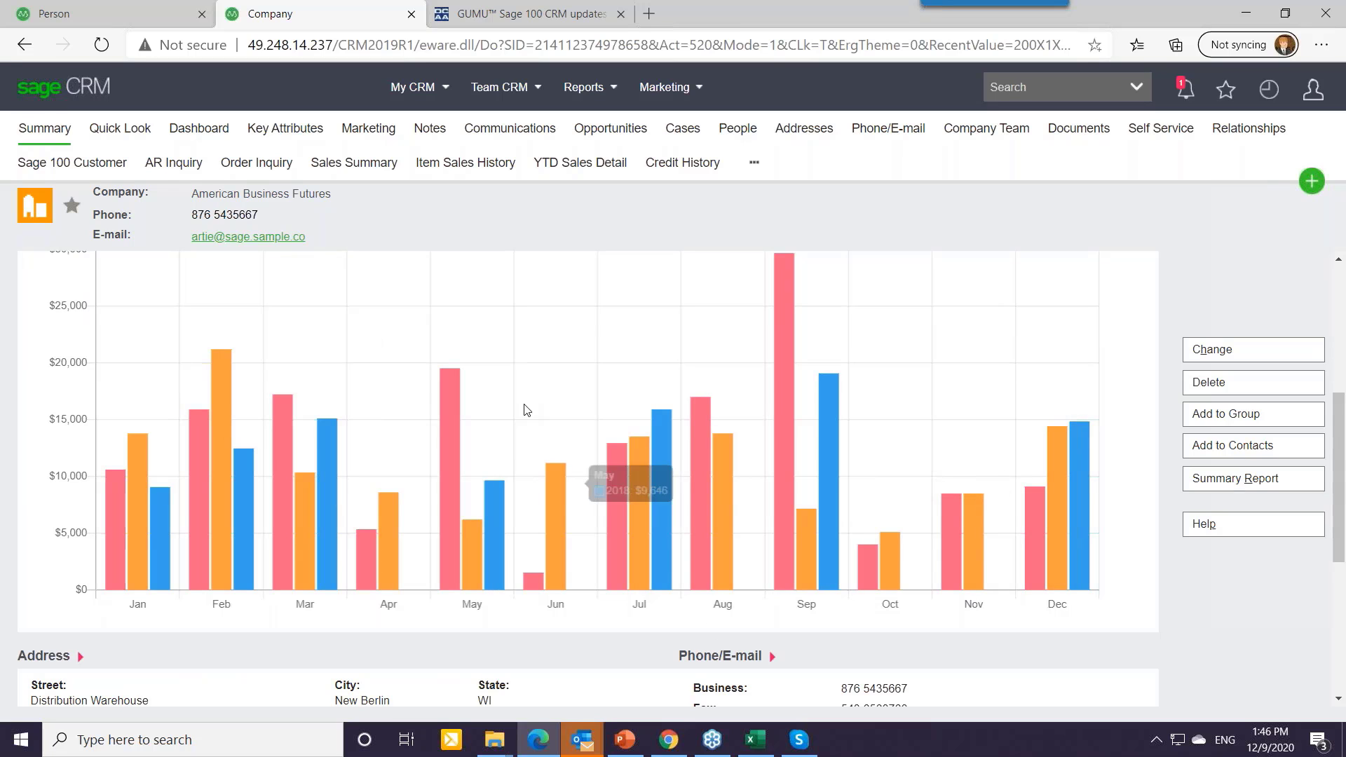
{"action": "scroll", "coordinate": [913, 569], "scroll_direction": "up", "scroll_amount": 3}
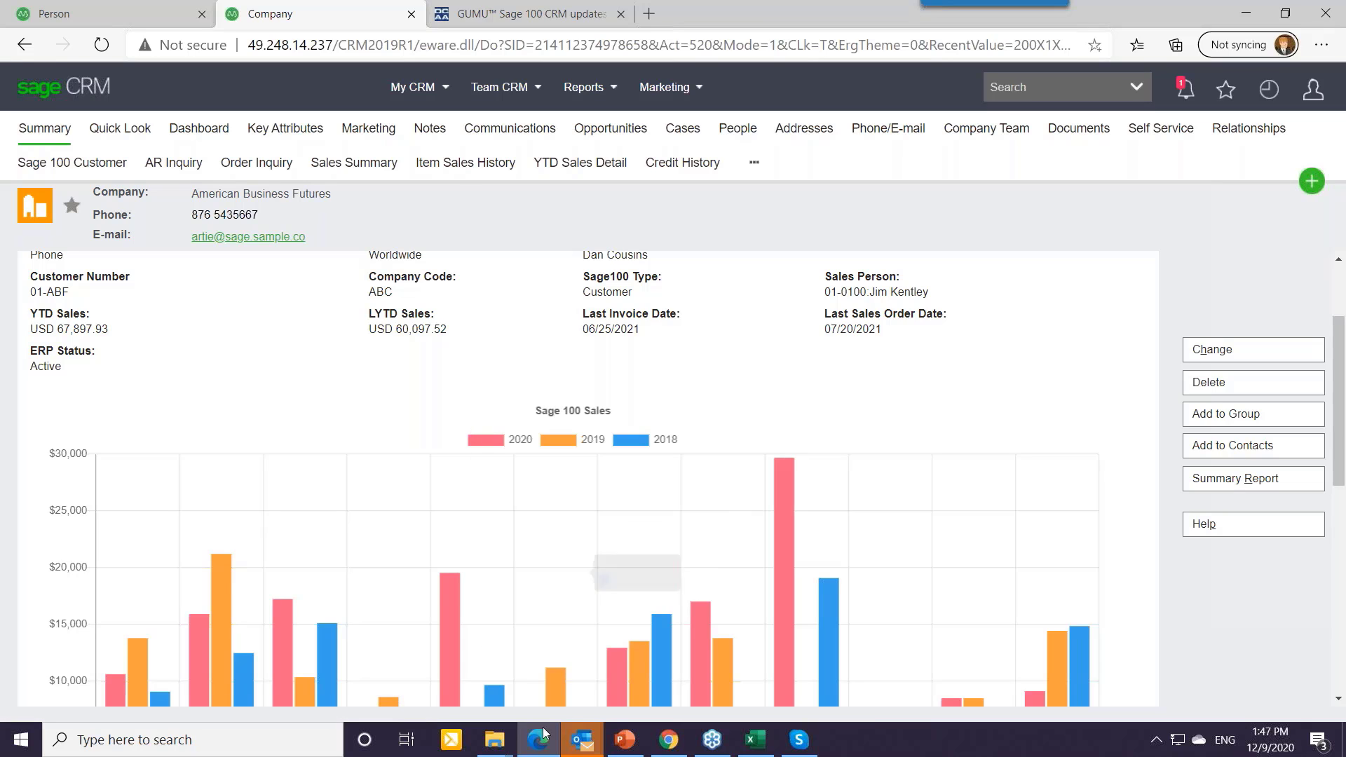
Switch to Outlook, look up American Business Futures in the Accelerator, view its company summary, and return to Sage CRM
{"action": "left_click", "coordinate": [587, 749]}
{"action": "left_click", "coordinate": [520, 681]}
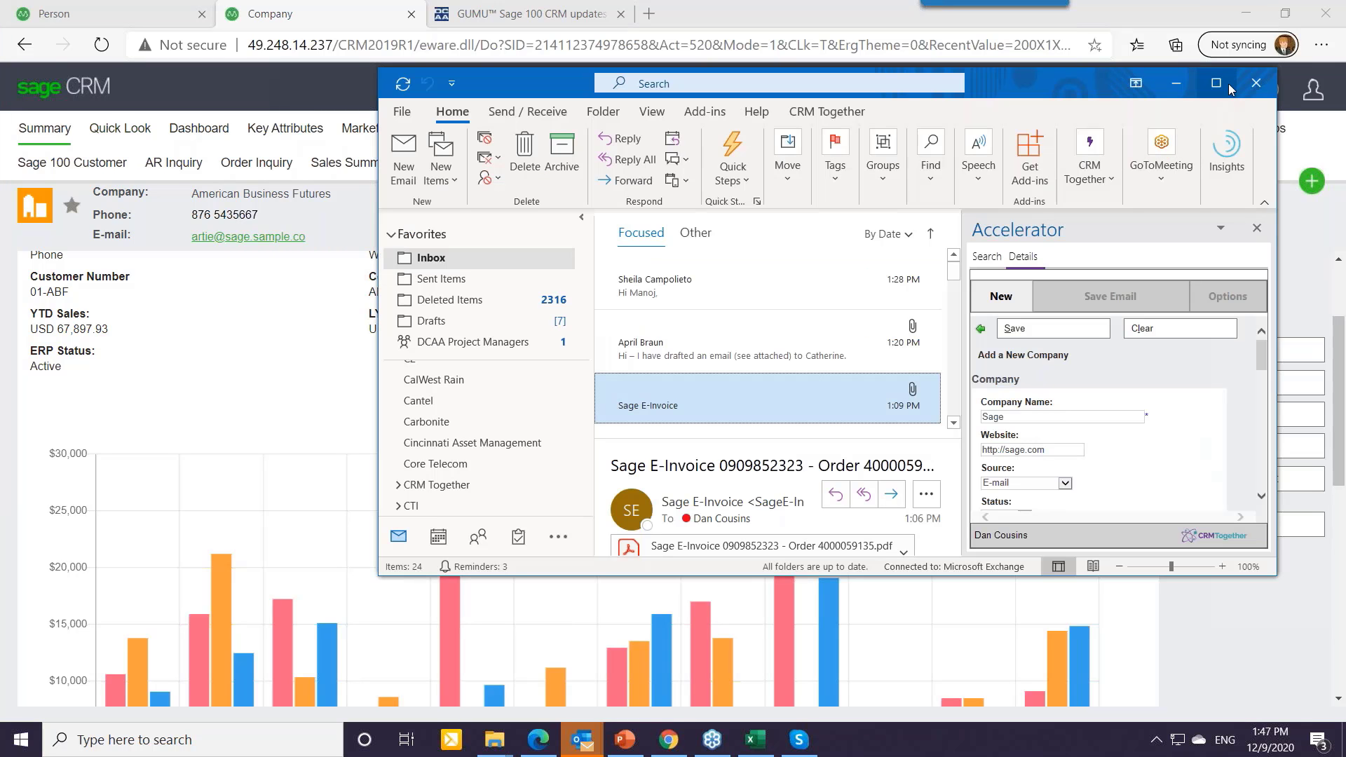
{"action": "left_click", "coordinate": [1216, 82]}
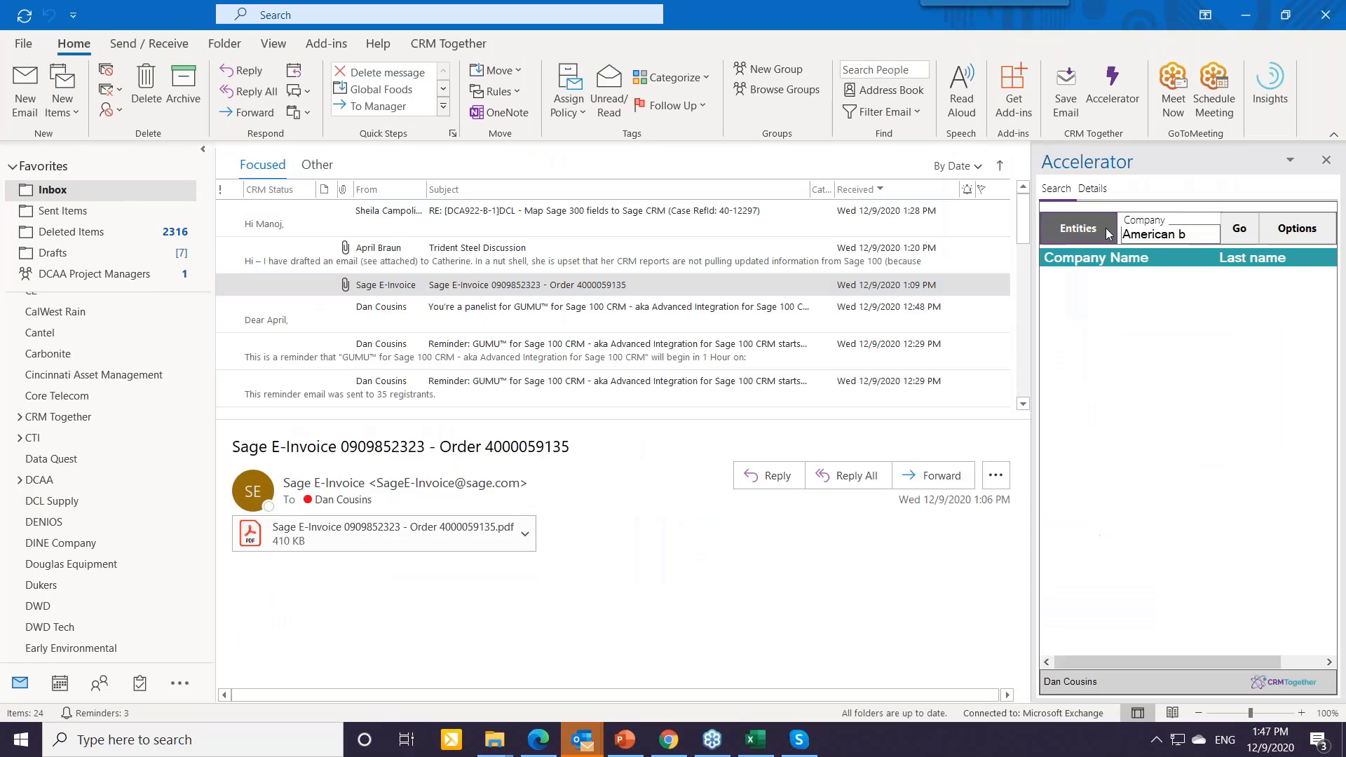
{"action": "left_click", "coordinate": [1236, 229]}
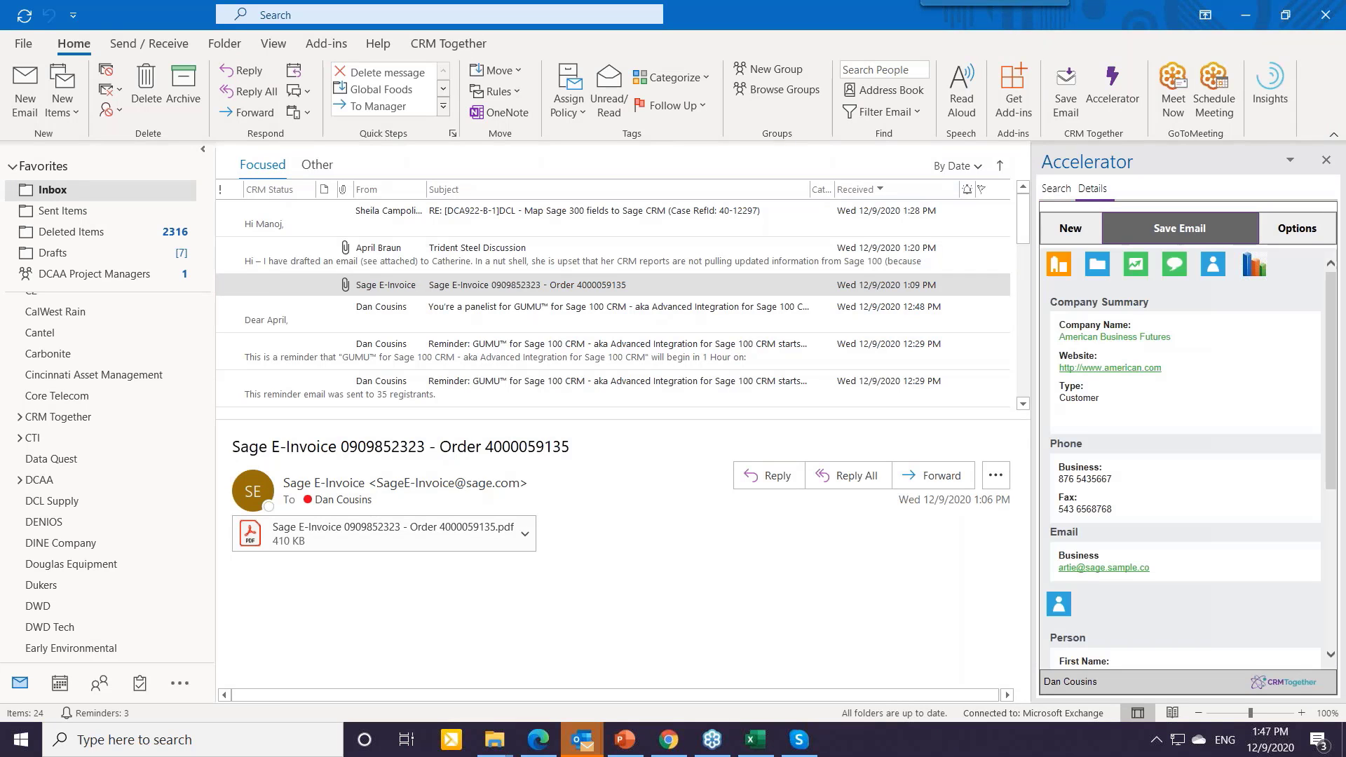
{"action": "left_click", "coordinate": [1248, 276]}
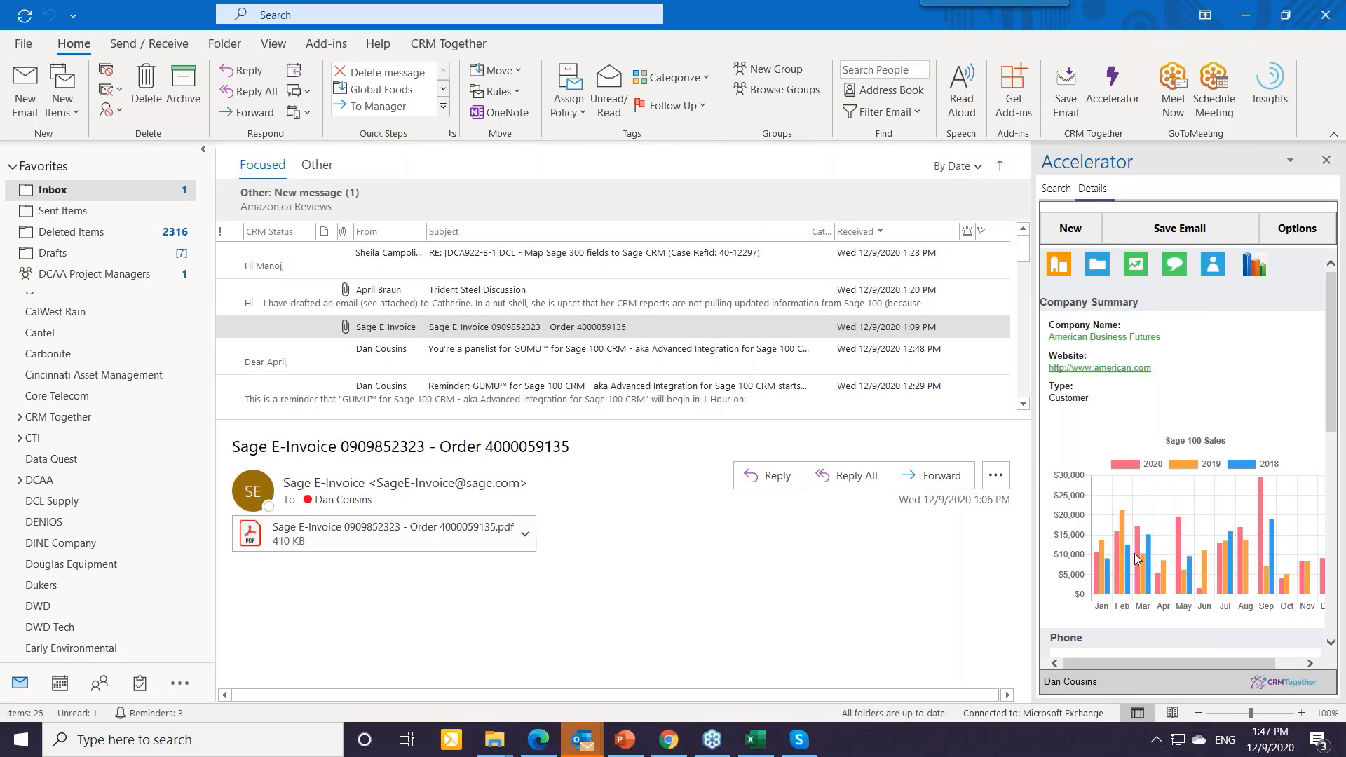
{"action": "left_click", "coordinate": [1246, 15]}
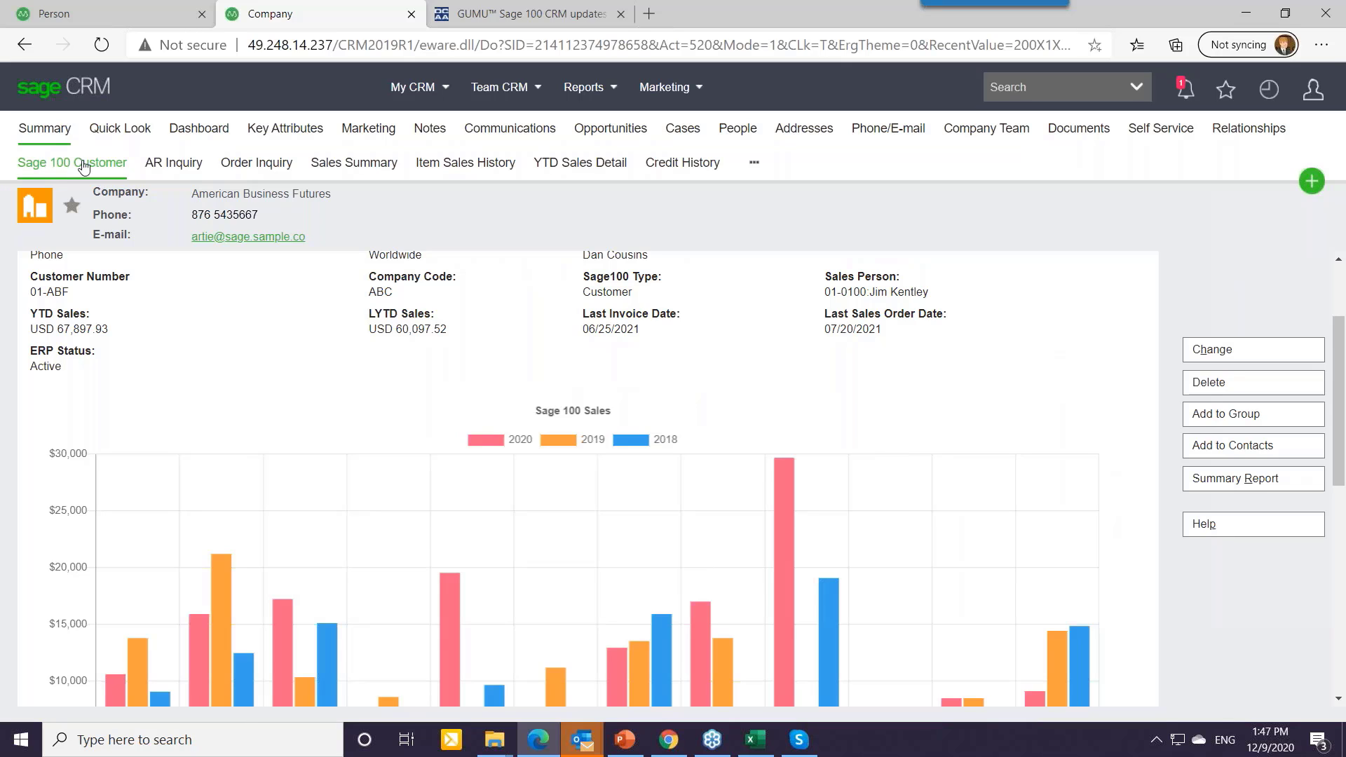
View the company's Sage 100 customer record and examine the details of the open 13,779.99 USD AR invoice
{"action": "left_click", "coordinate": [171, 165]}
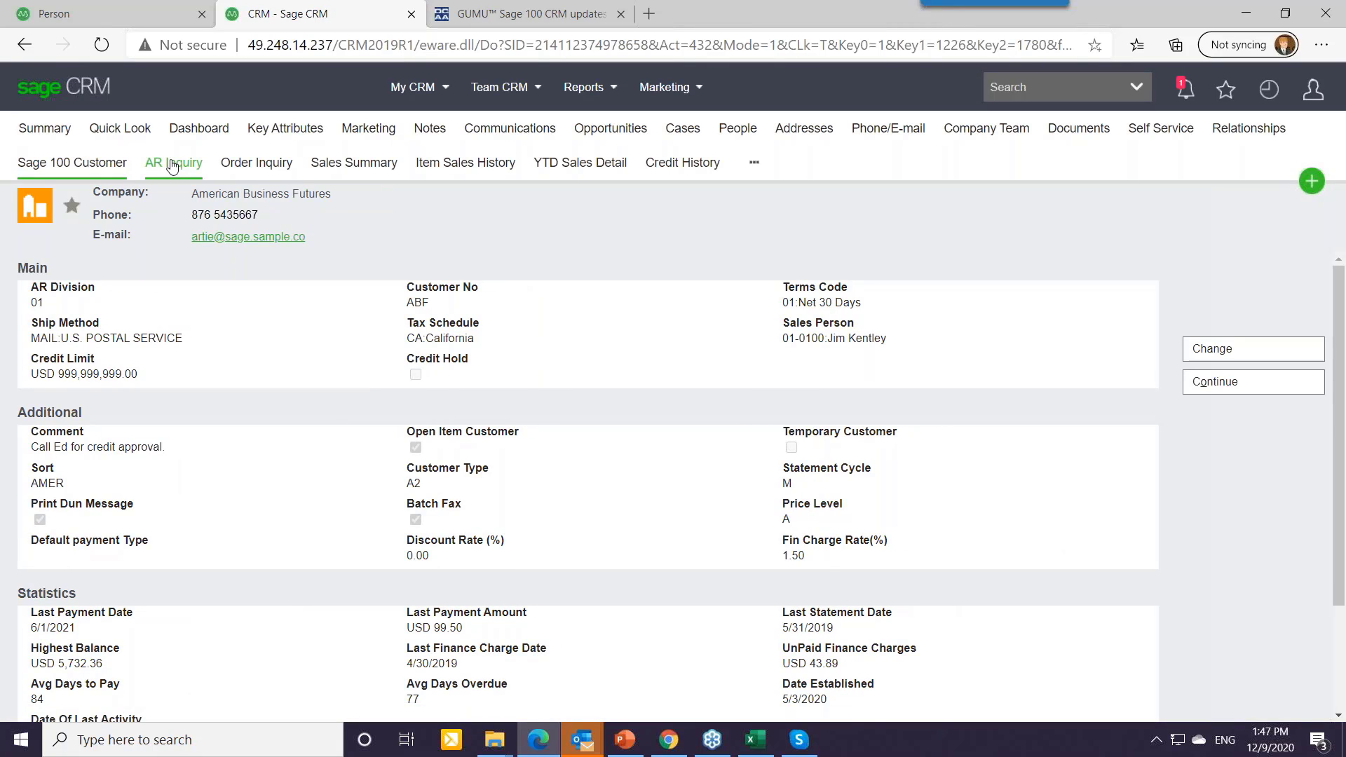
{"action": "left_click", "coordinate": [172, 165]}
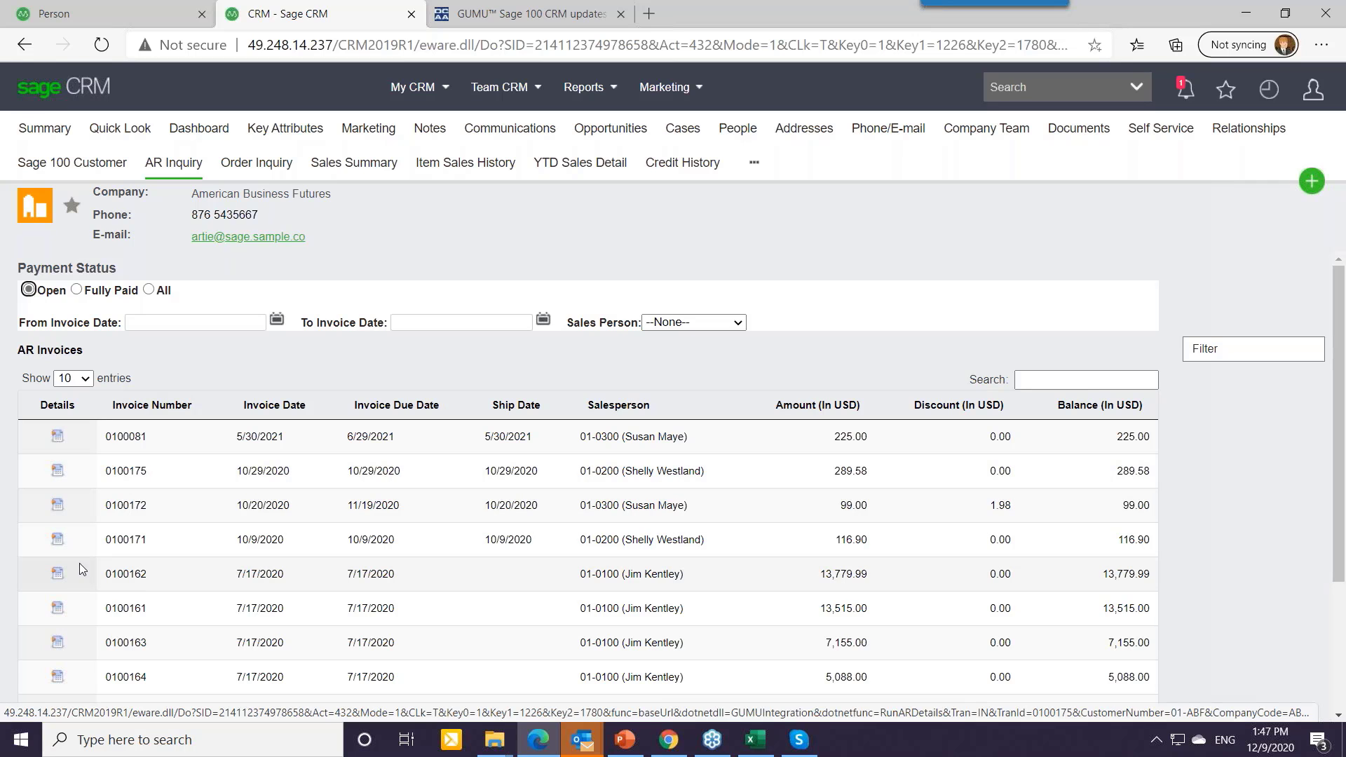
{"action": "left_click", "coordinate": [58, 576]}
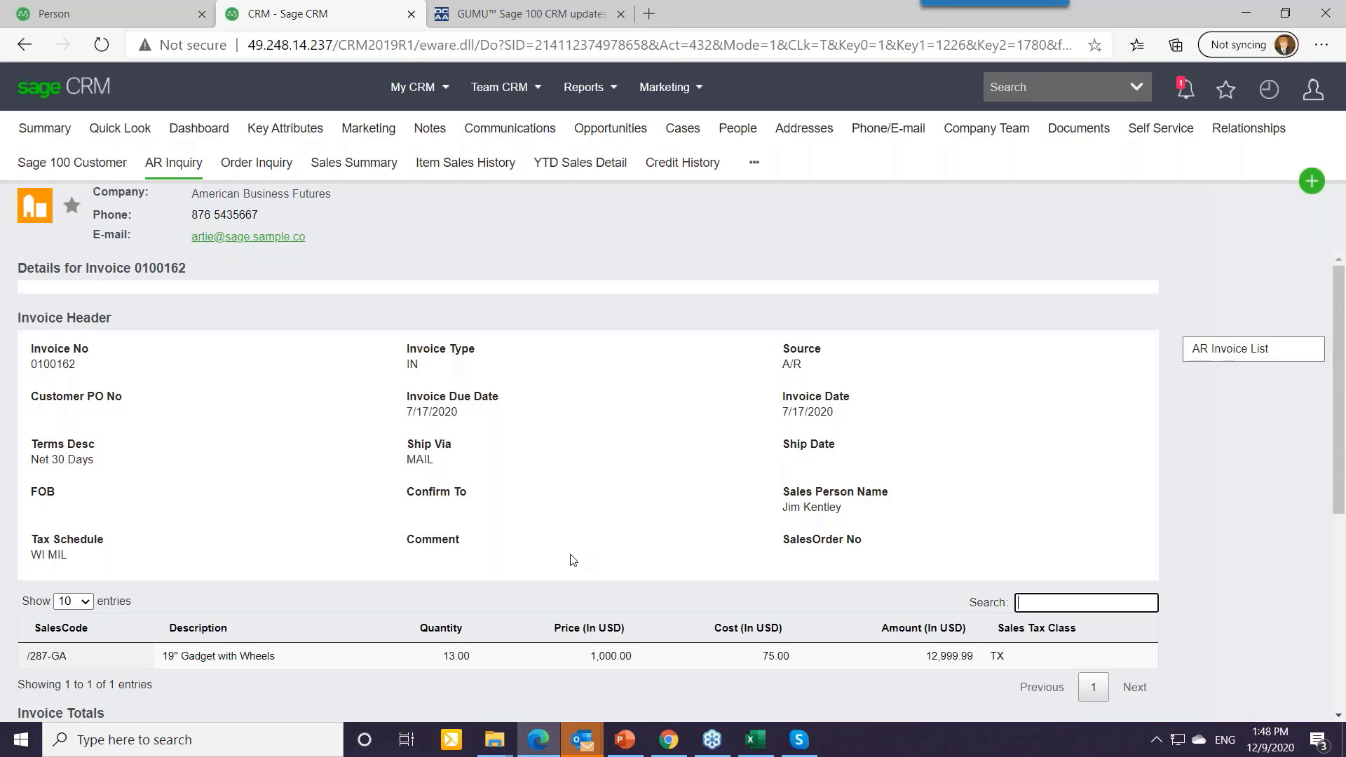
{"action": "scroll", "coordinate": [573, 559], "scroll_direction": "down", "scroll_amount": 2}
{"action": "scroll", "coordinate": [572, 559], "scroll_direction": "up", "scroll_amount": 2}
View the company's sales summary and display the 2020 detailed item sales history for item 1001-HON-H254LK
{"action": "left_click", "coordinate": [355, 166]}
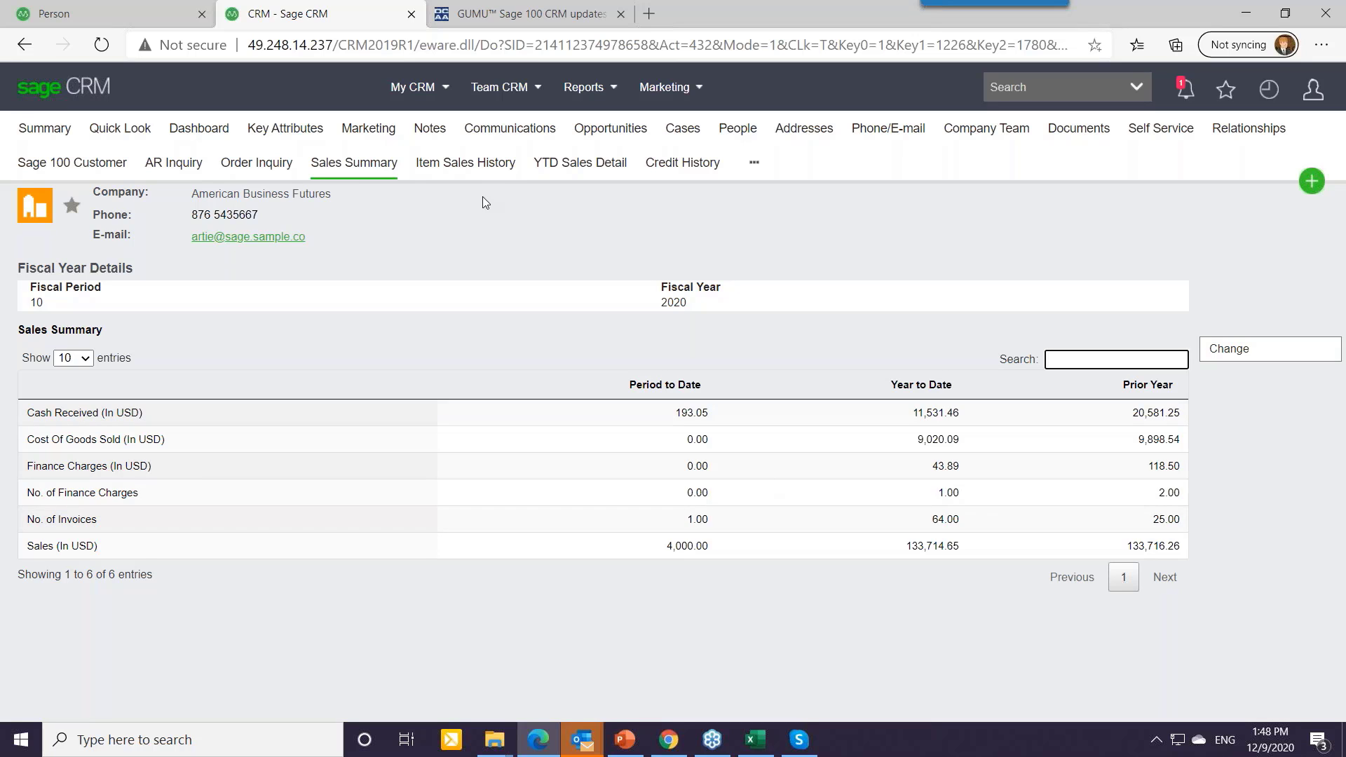
{"action": "left_click", "coordinate": [476, 167]}
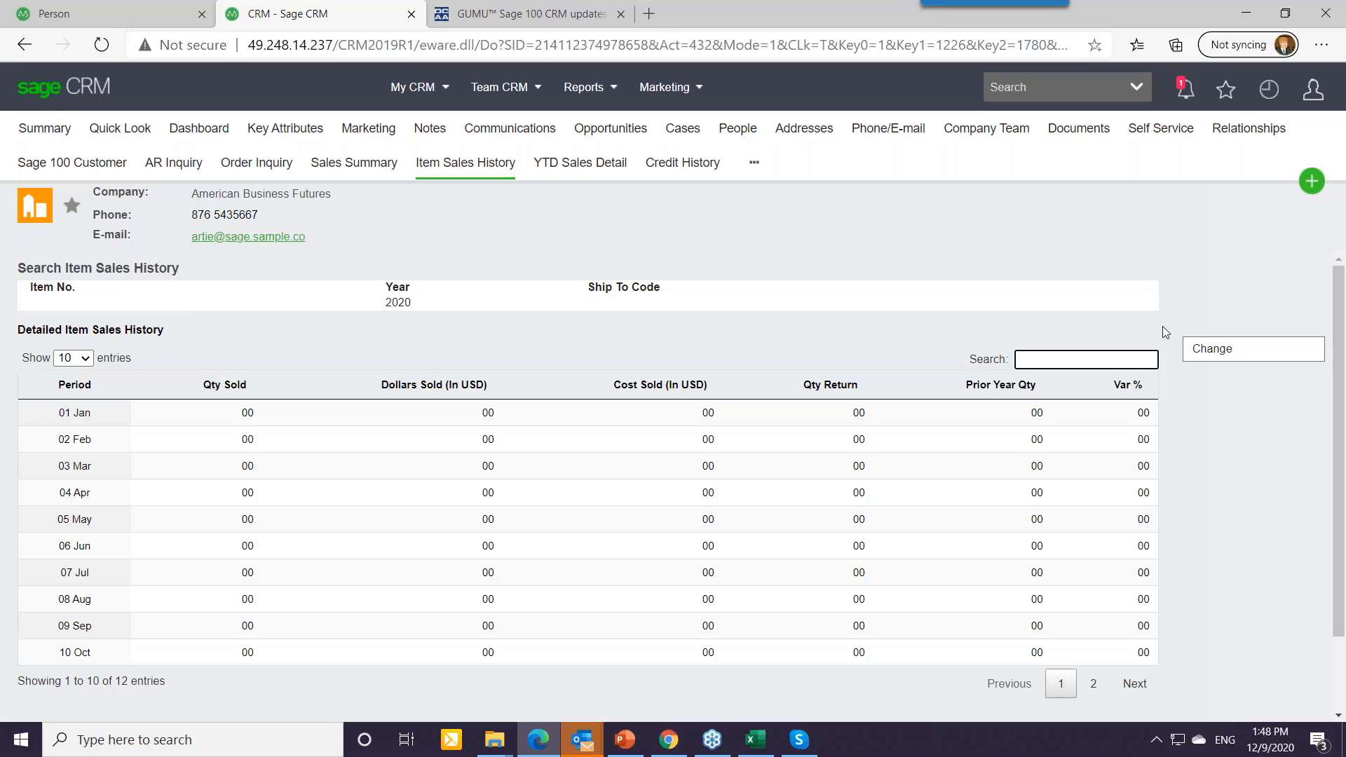
{"action": "left_click", "coordinate": [1216, 349]}
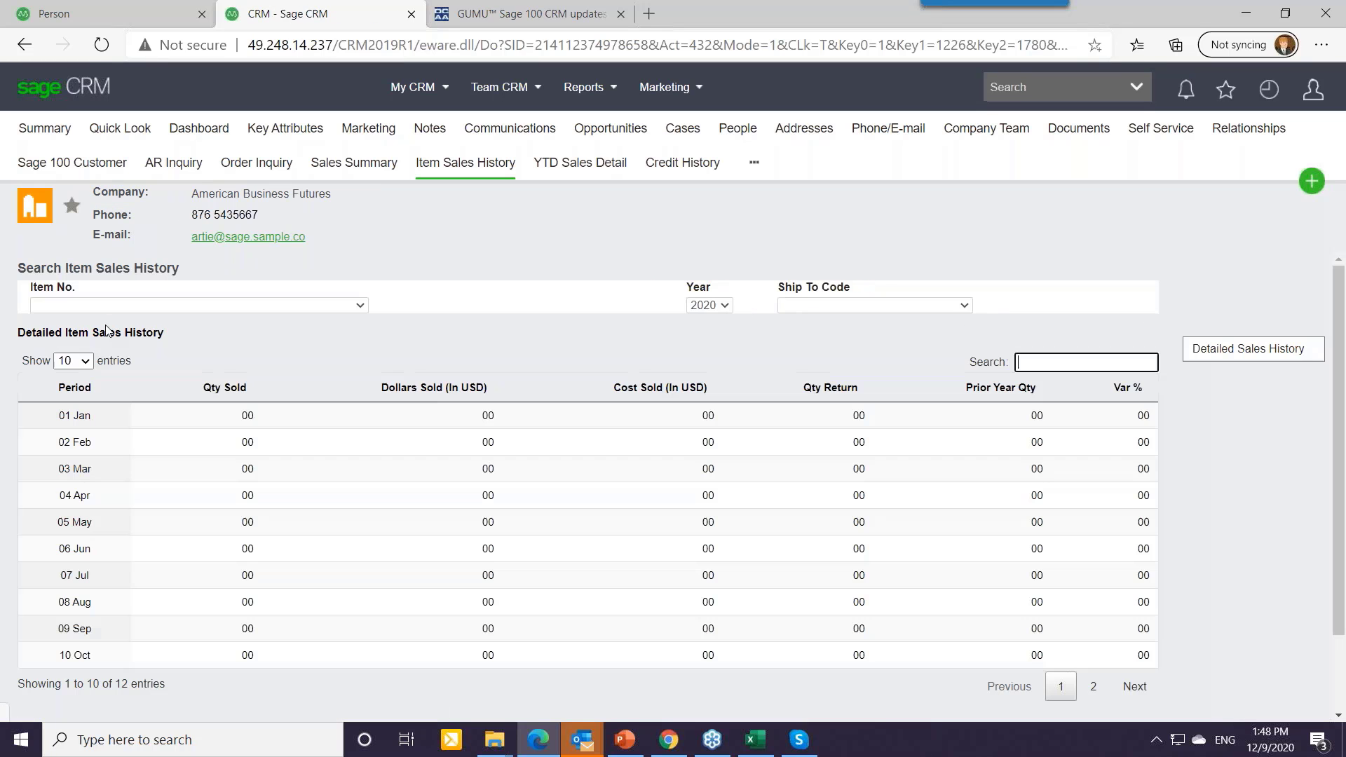
{"action": "left_click", "coordinate": [106, 307]}
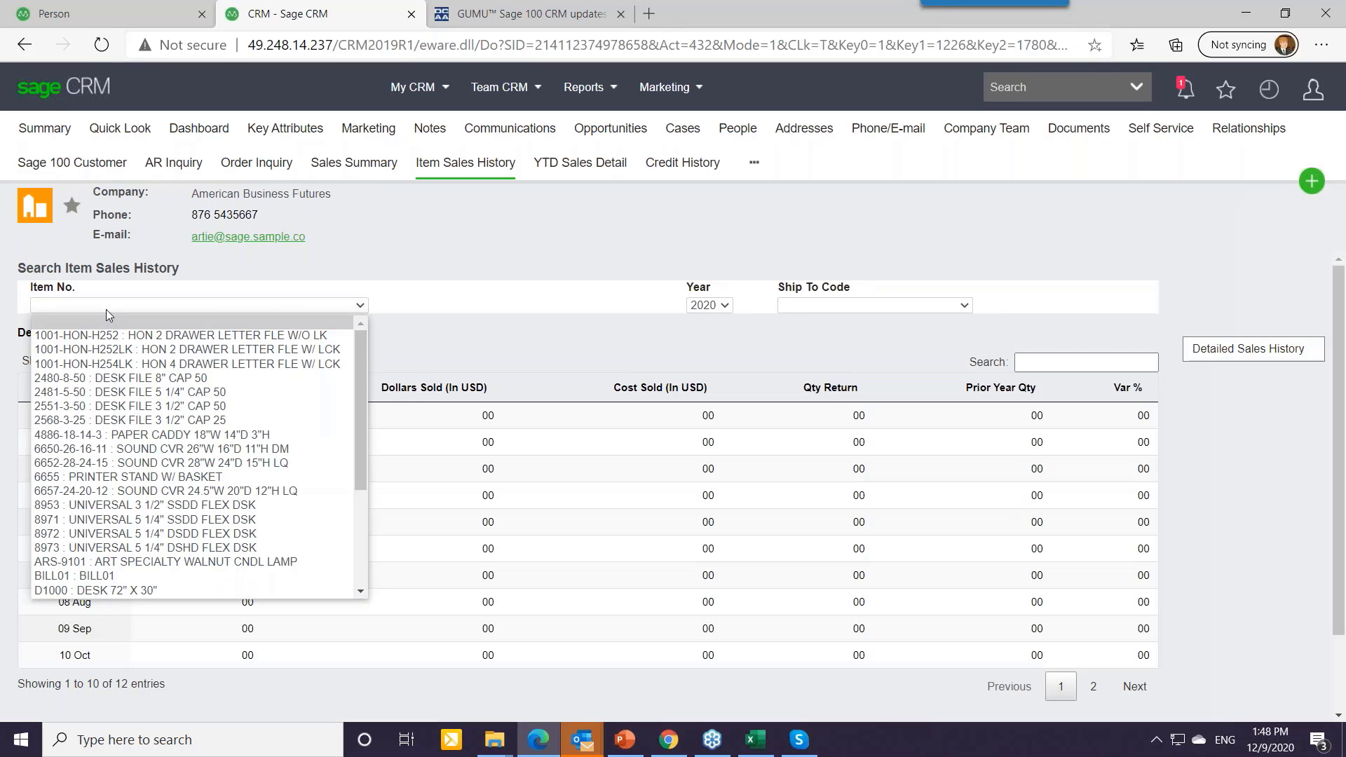
{"action": "left_click", "coordinate": [92, 365]}
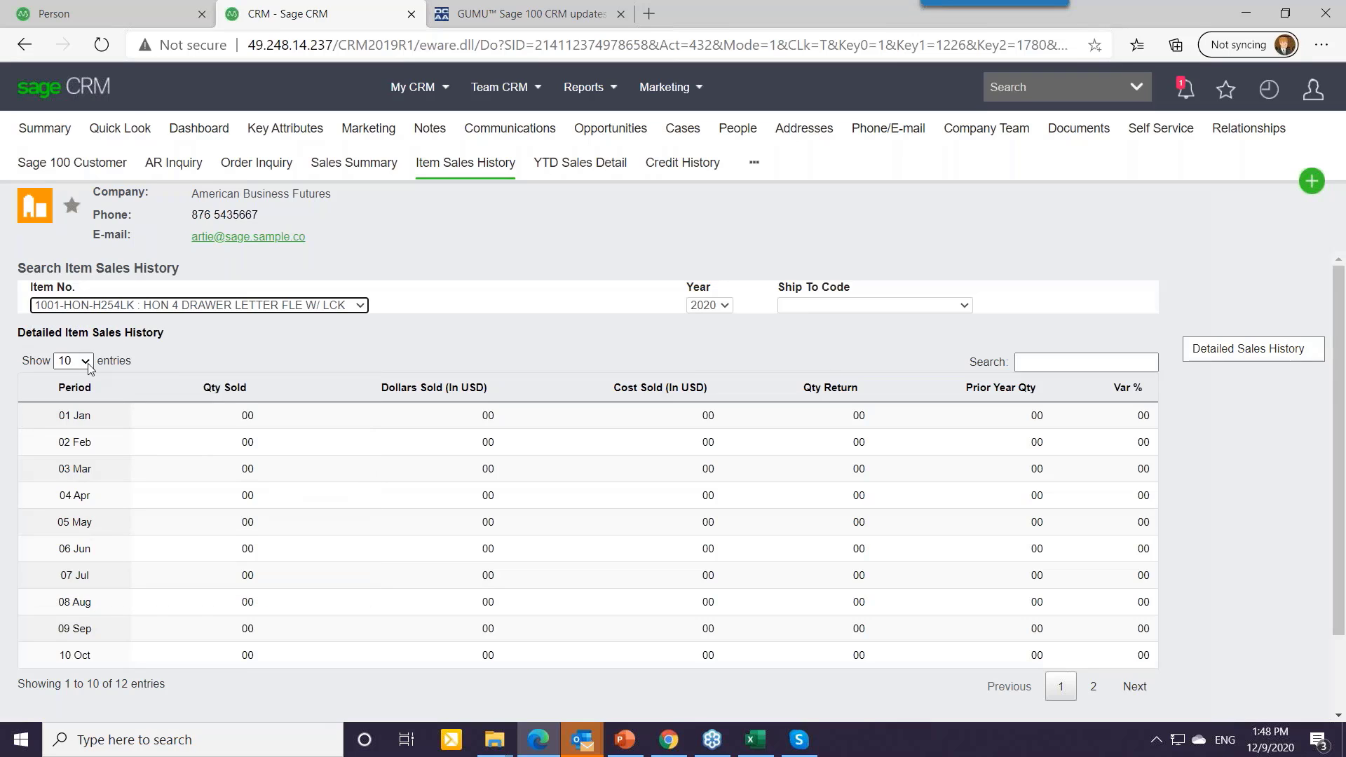
{"action": "left_click", "coordinate": [1214, 356]}
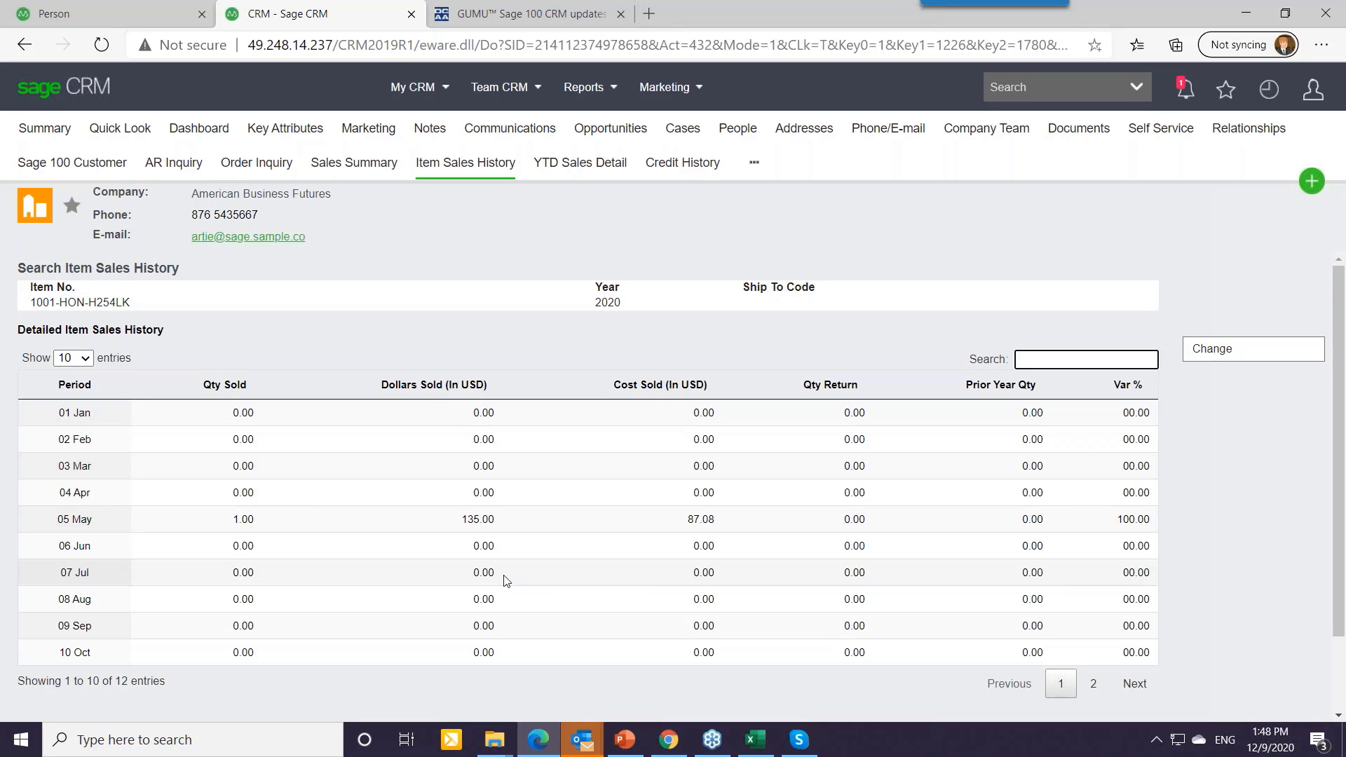
Open the company's YTD sales detail, check the second page of products, and return to the first page
{"action": "left_click", "coordinate": [578, 162]}
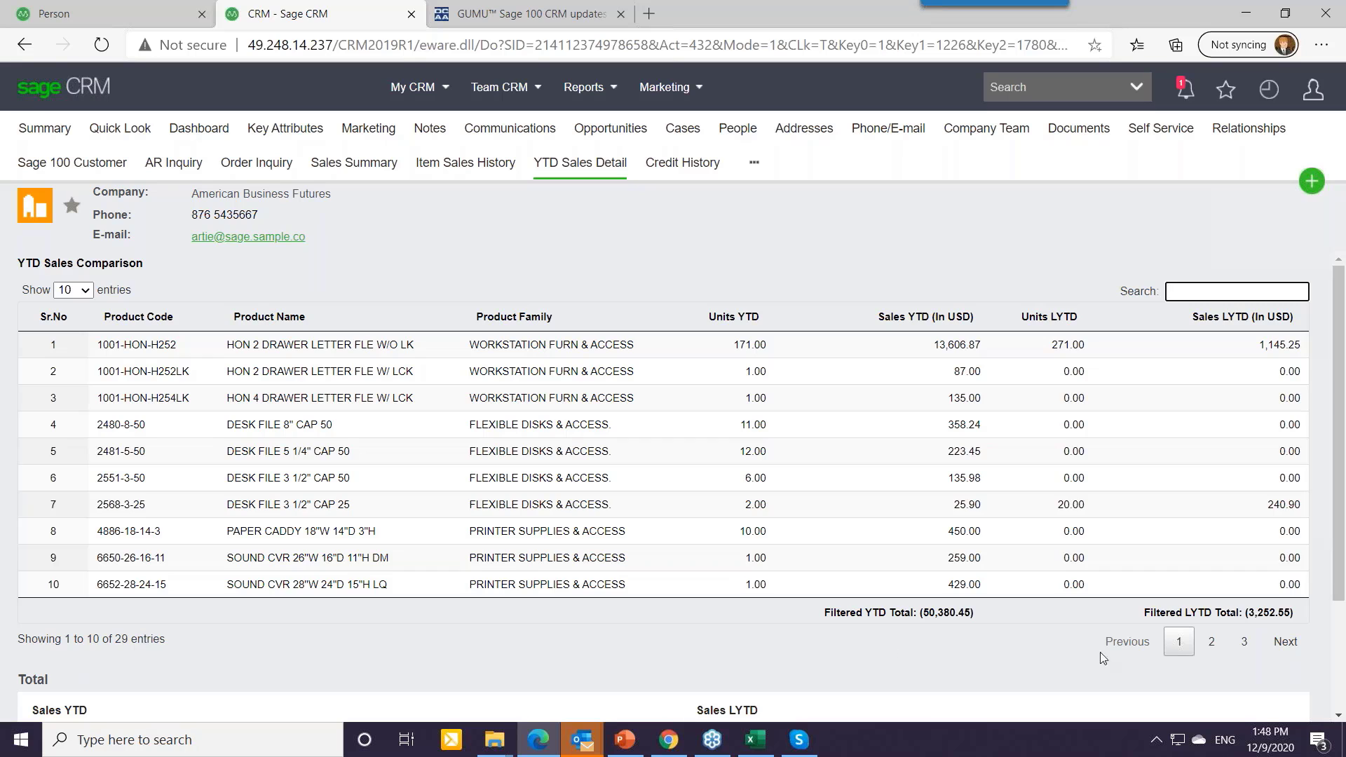
{"action": "left_click", "coordinate": [1205, 649]}
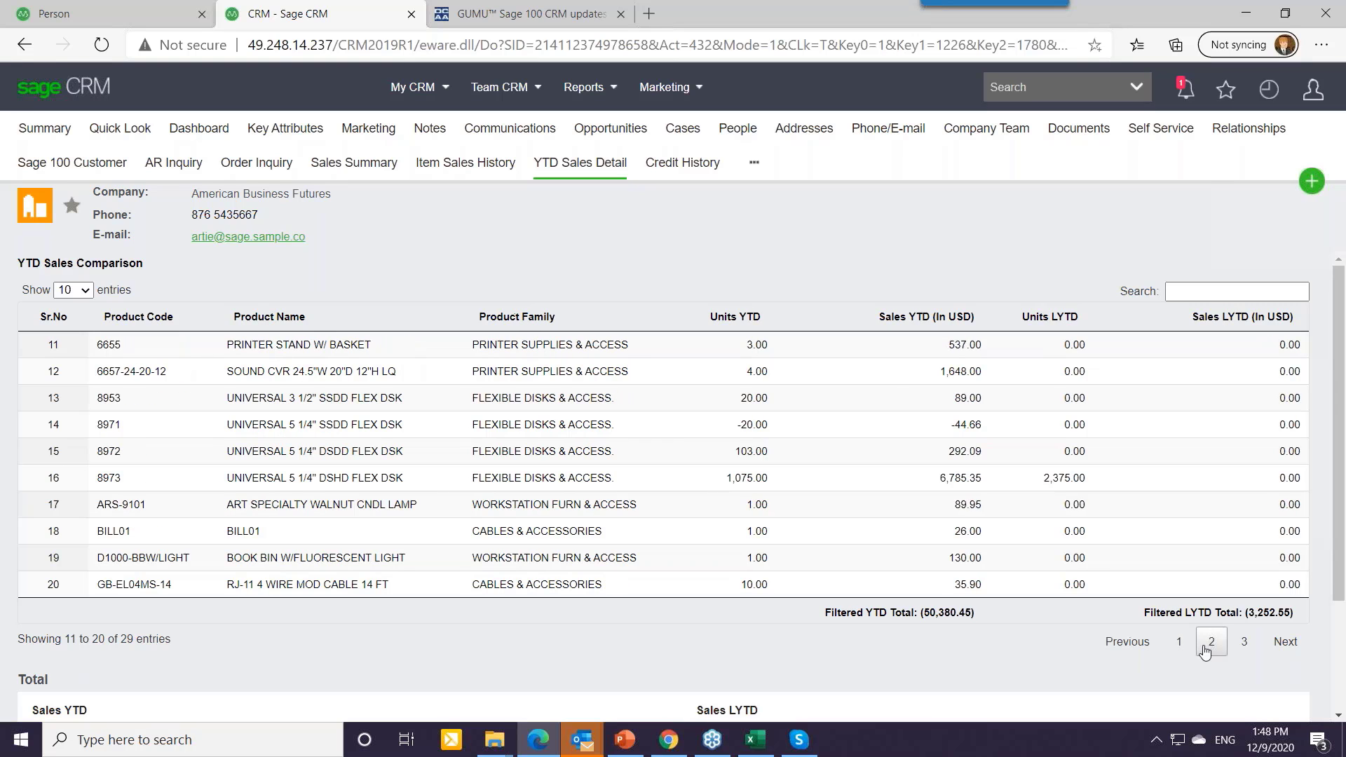
{"action": "left_click", "coordinate": [1167, 650]}
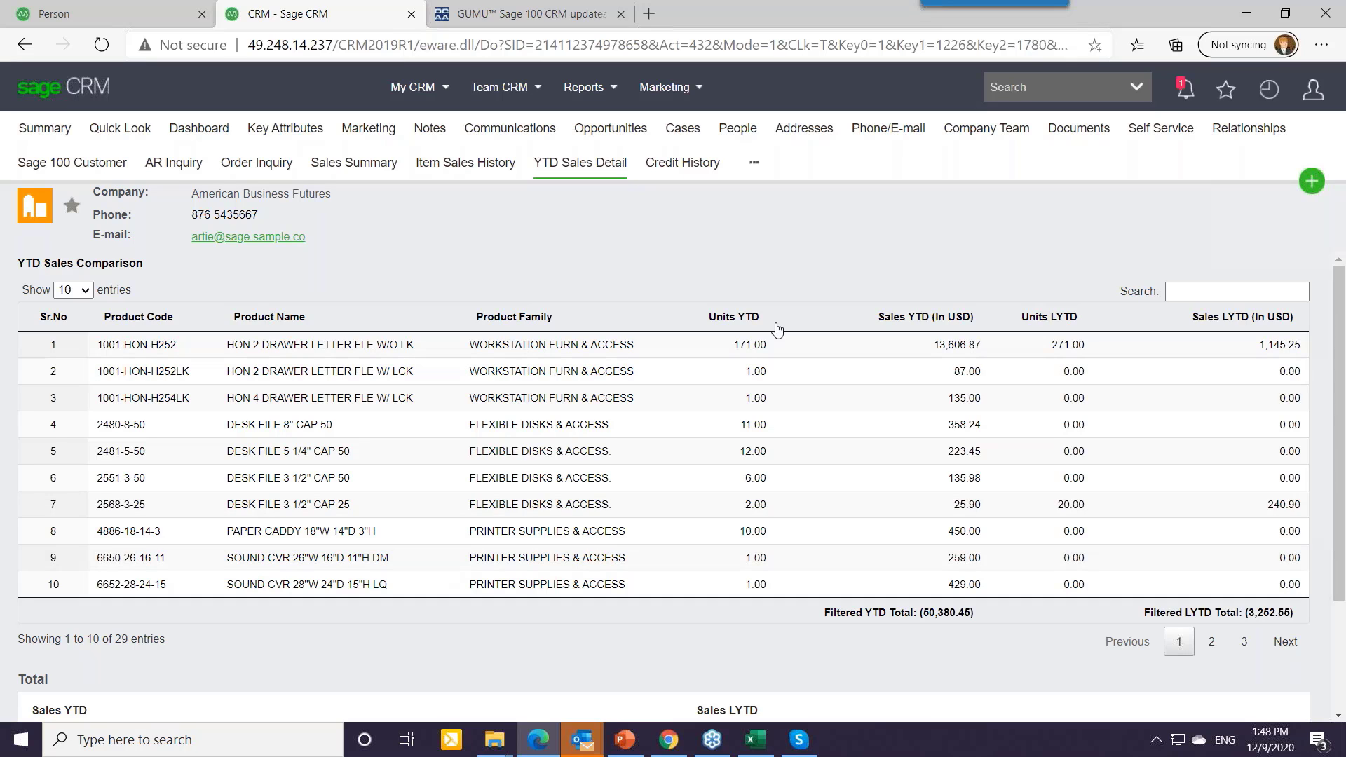
Sort the YTD sales comparison by product family and filter it on "cab"
{"action": "left_click", "coordinate": [537, 317]}
{"action": "left_click", "coordinate": [1196, 285]}
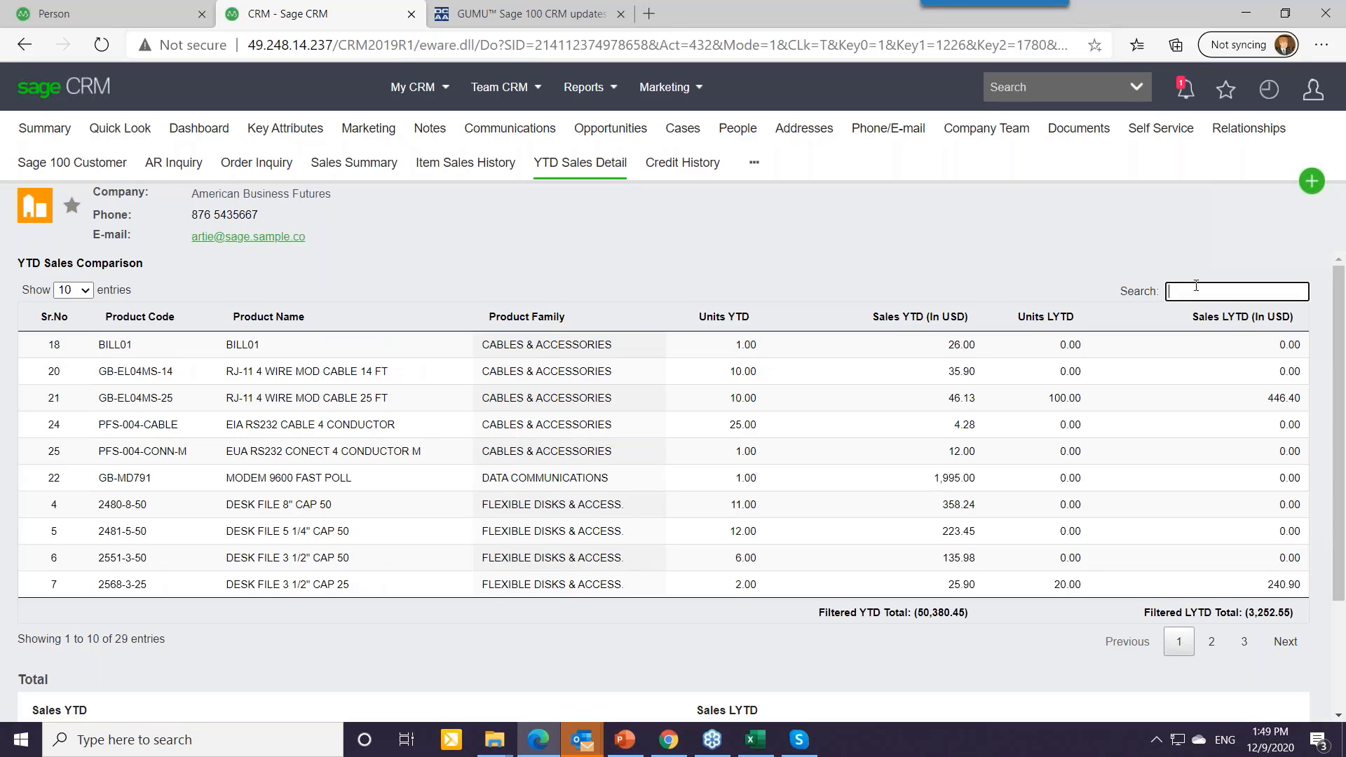
{"action": "type", "text": "cale"}
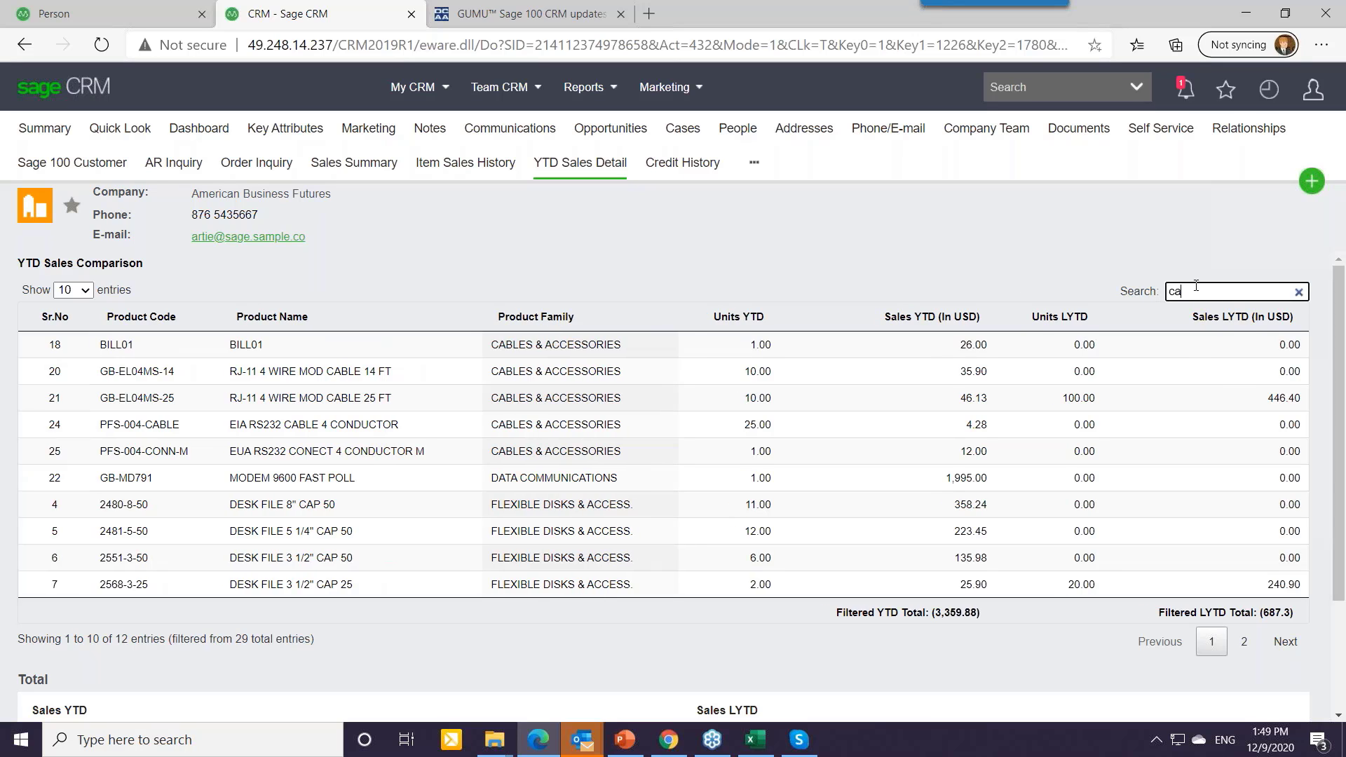
{"action": "key", "text": "BackSpace"}
{"action": "key", "text": "BackSpace"}
{"action": "type", "text": "b"}
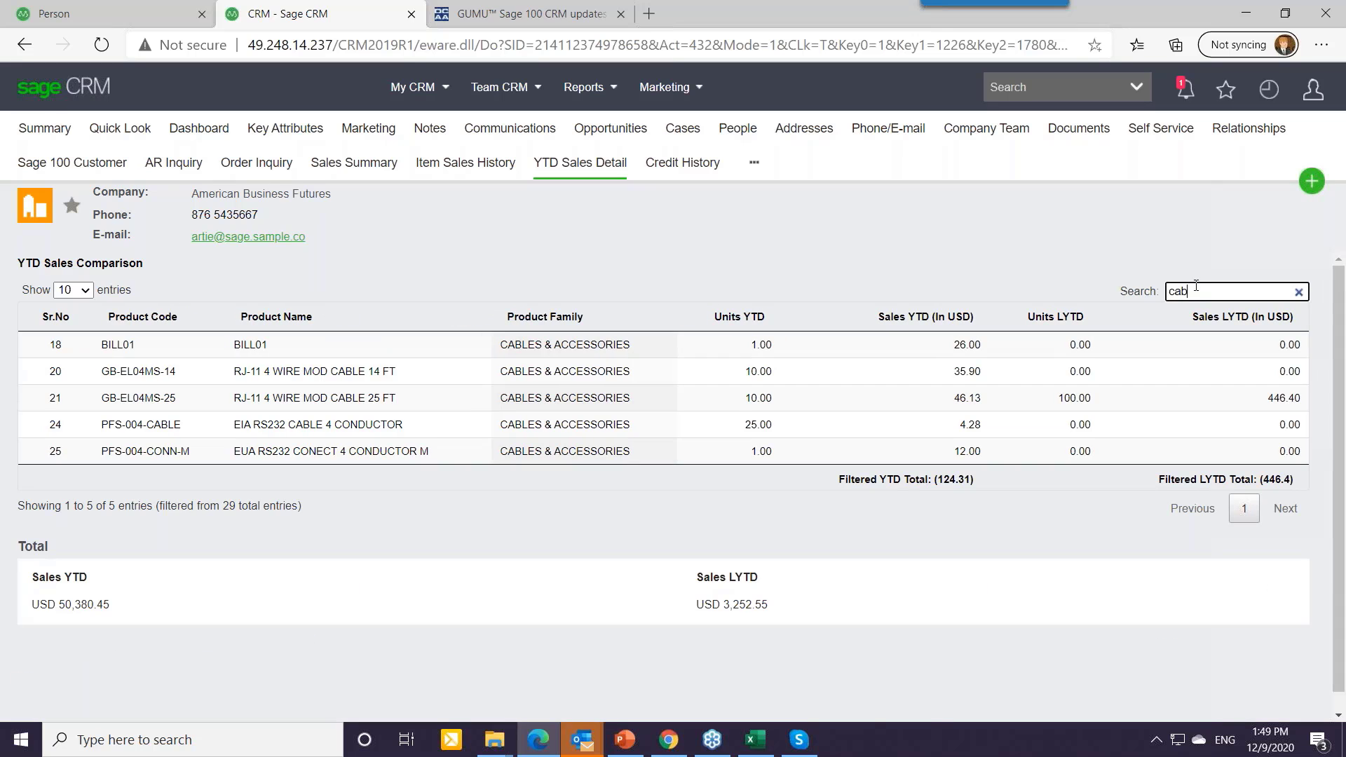
Sort the filtered products by Units YTD and by Sales YTD, and clear the search filter
{"action": "left_click", "coordinate": [720, 317]}
{"action": "left_click", "coordinate": [946, 319]}
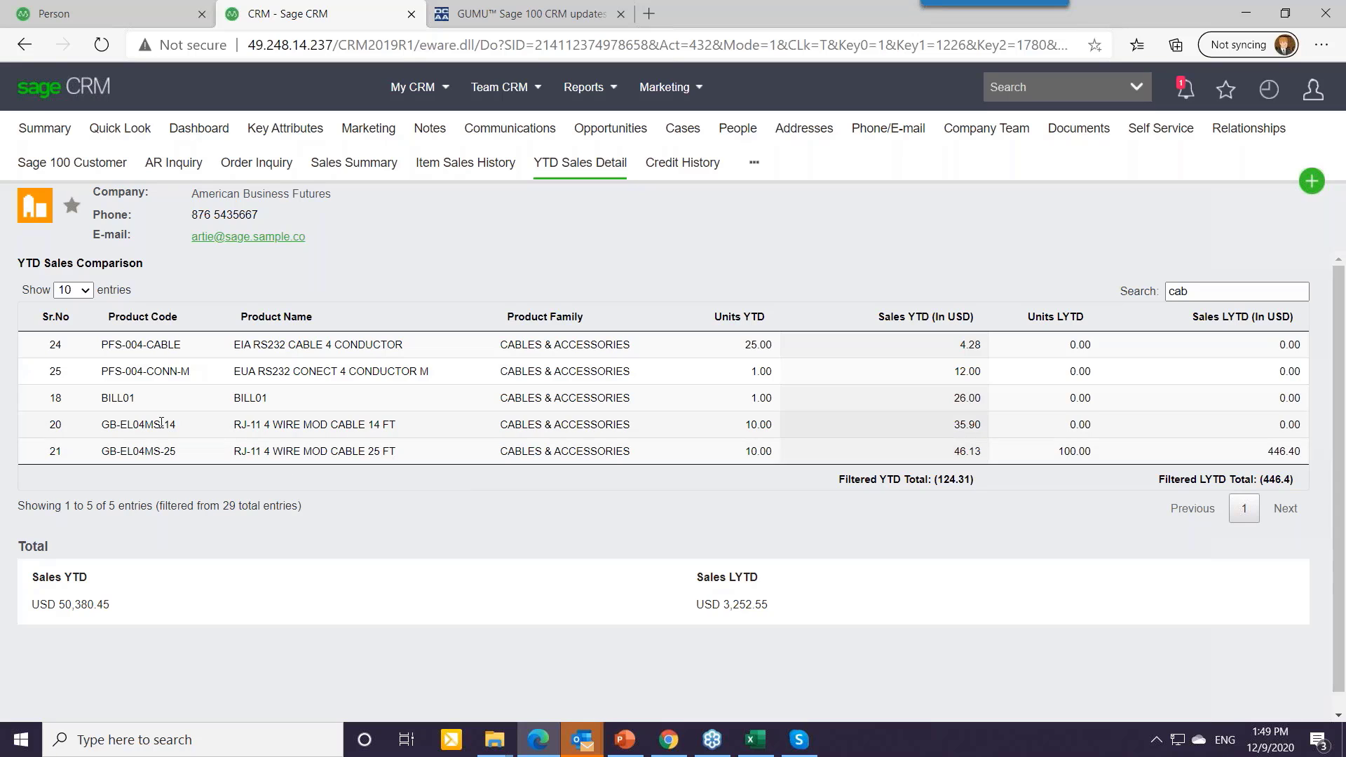
{"action": "double_click", "coordinate": [1178, 290]}
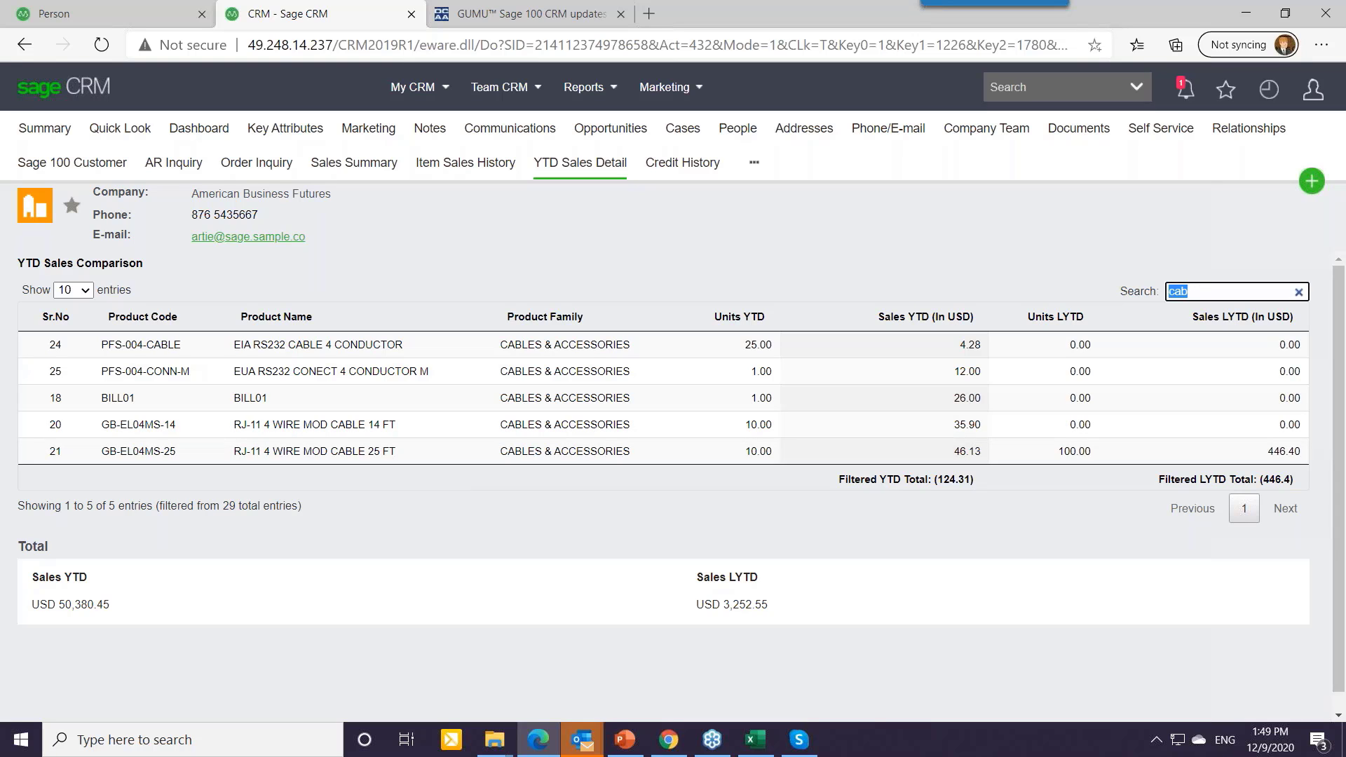
{"action": "key", "text": "BackSpace"}
{"action": "key", "text": "Return"}
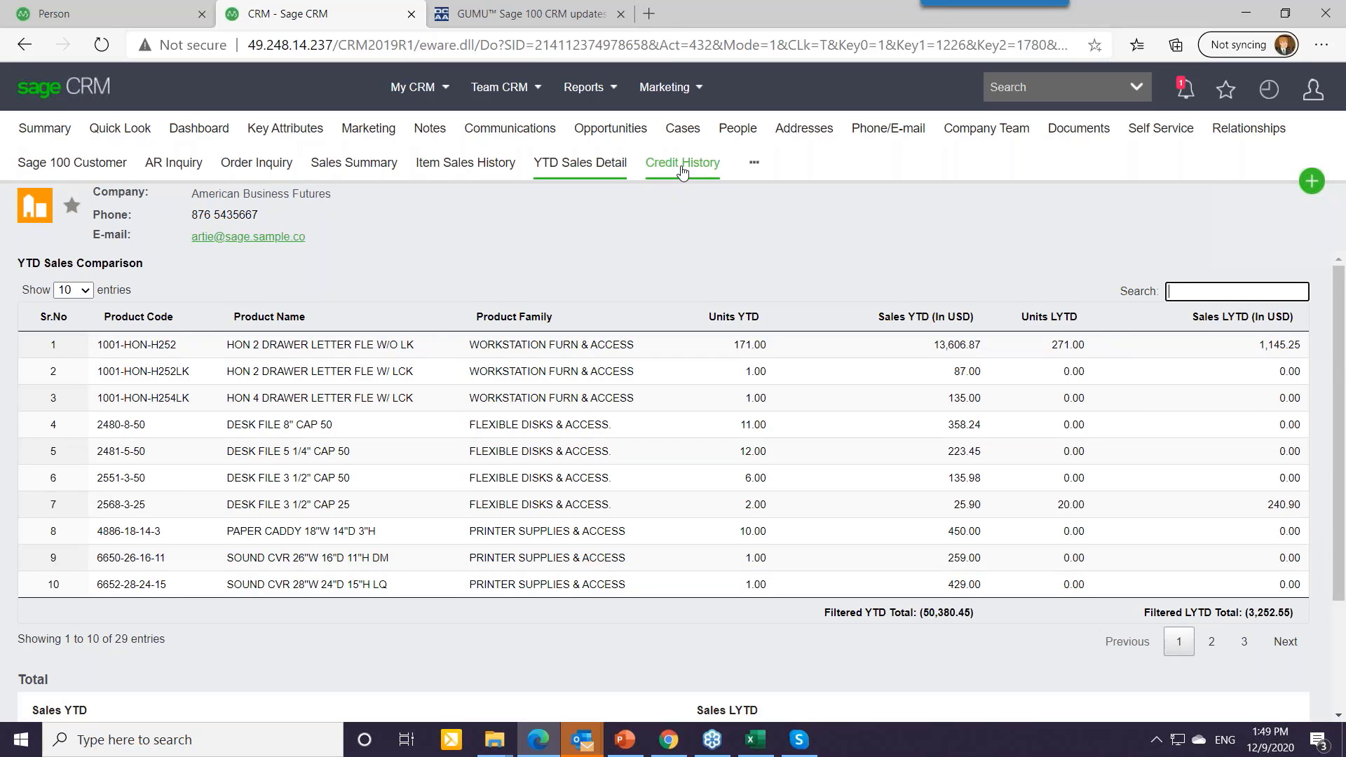
Open the inventory list and review the invoices, orders and customers for item 1001-HON-H252 from the West Warehouse row
{"action": "left_click", "coordinate": [1137, 87]}
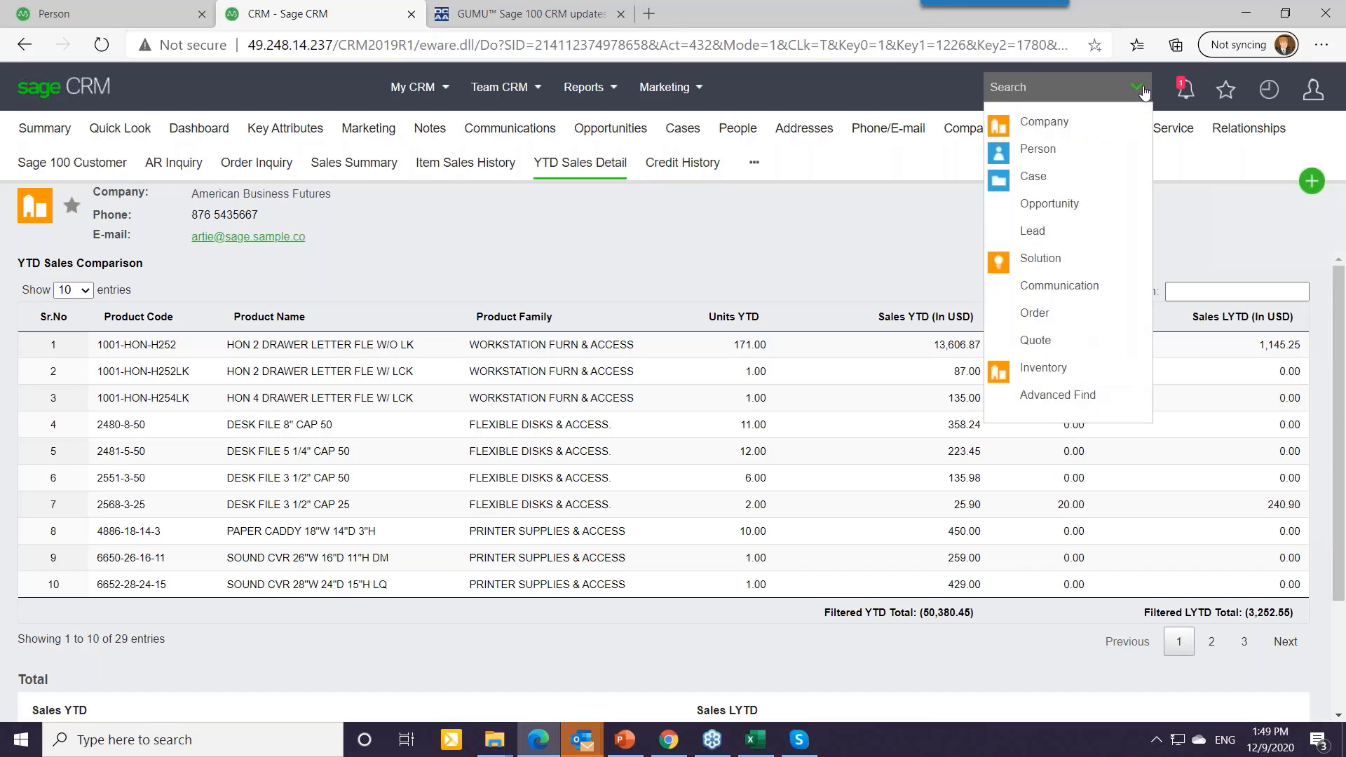
{"action": "left_click", "coordinate": [1044, 368]}
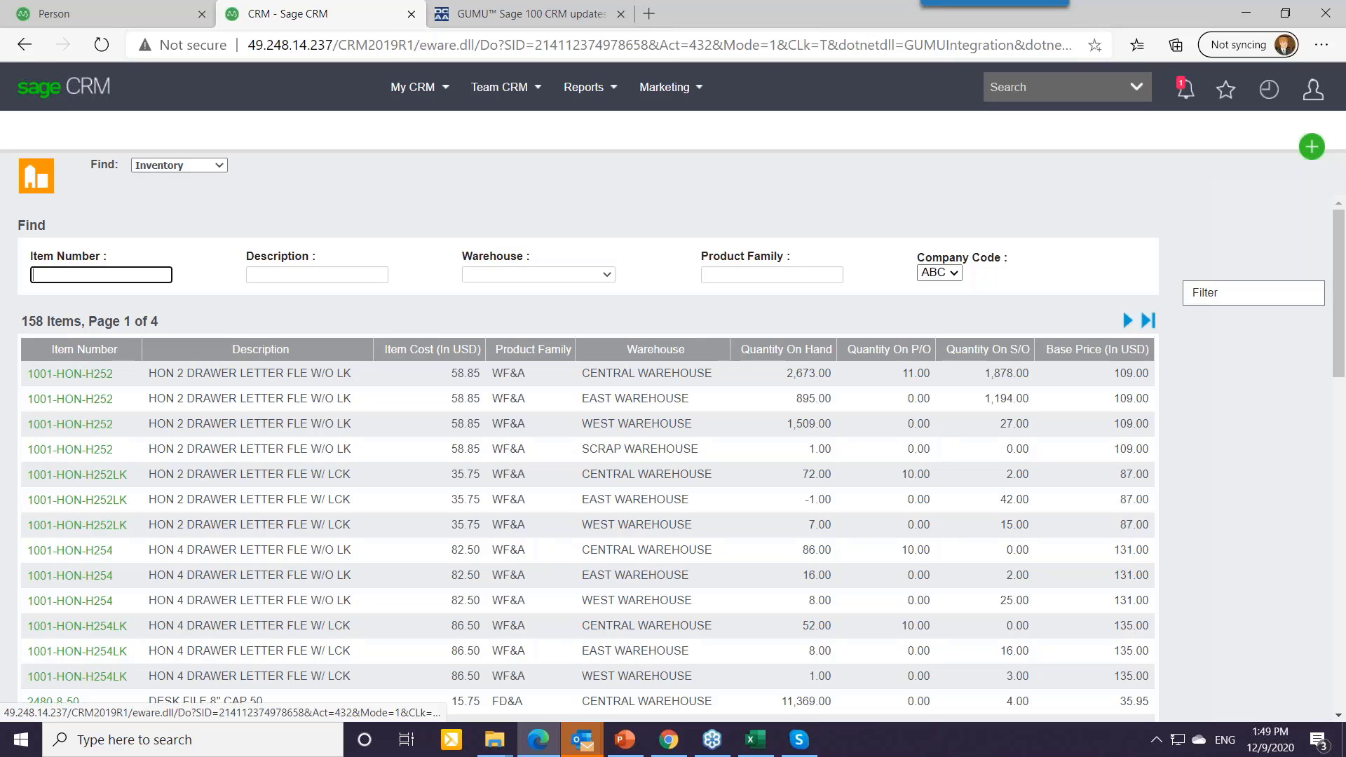
{"action": "left_click", "coordinate": [70, 425]}
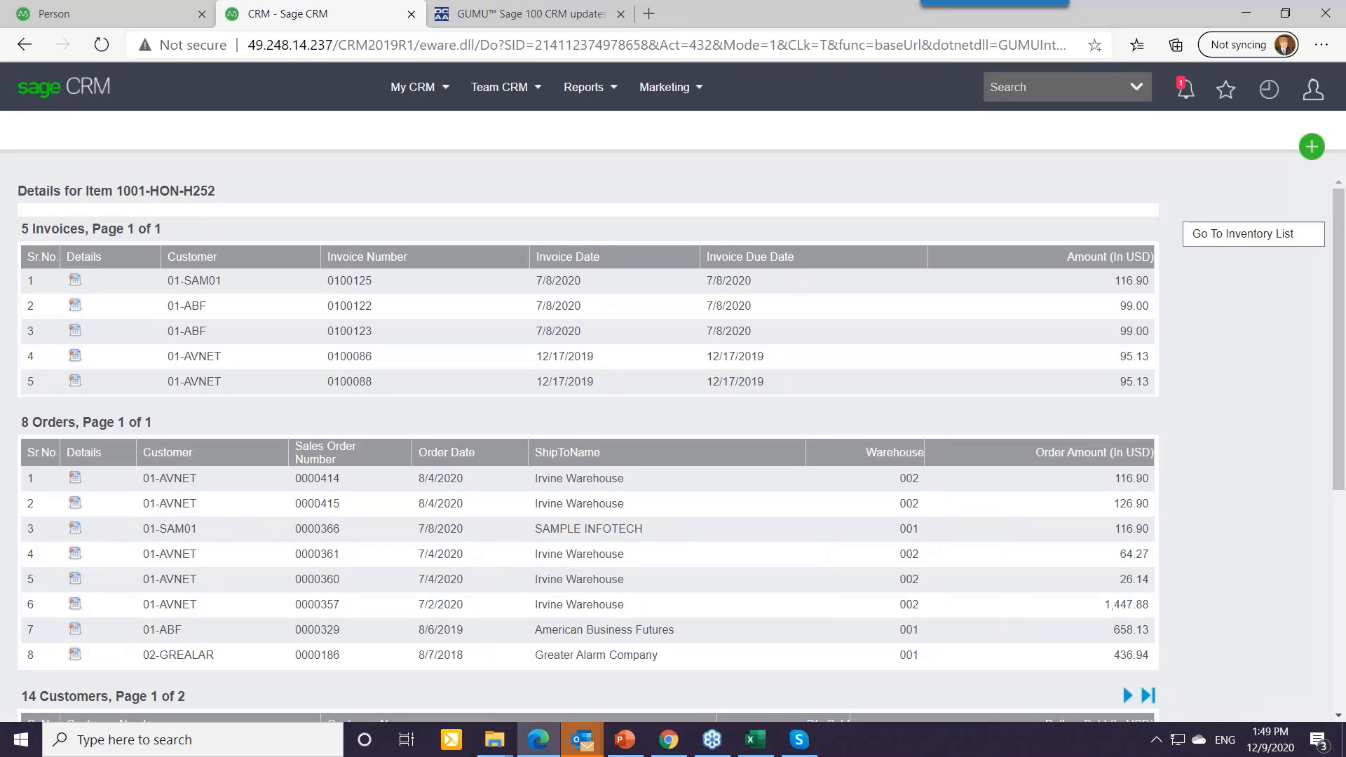
{"action": "scroll", "coordinate": [374, 418], "scroll_direction": "down", "scroll_amount": 2}
{"action": "scroll", "coordinate": [90, 317], "scroll_direction": "up", "scroll_amount": 2}
{"action": "scroll", "coordinate": [322, 556], "scroll_direction": "down", "scroll_amount": 5}
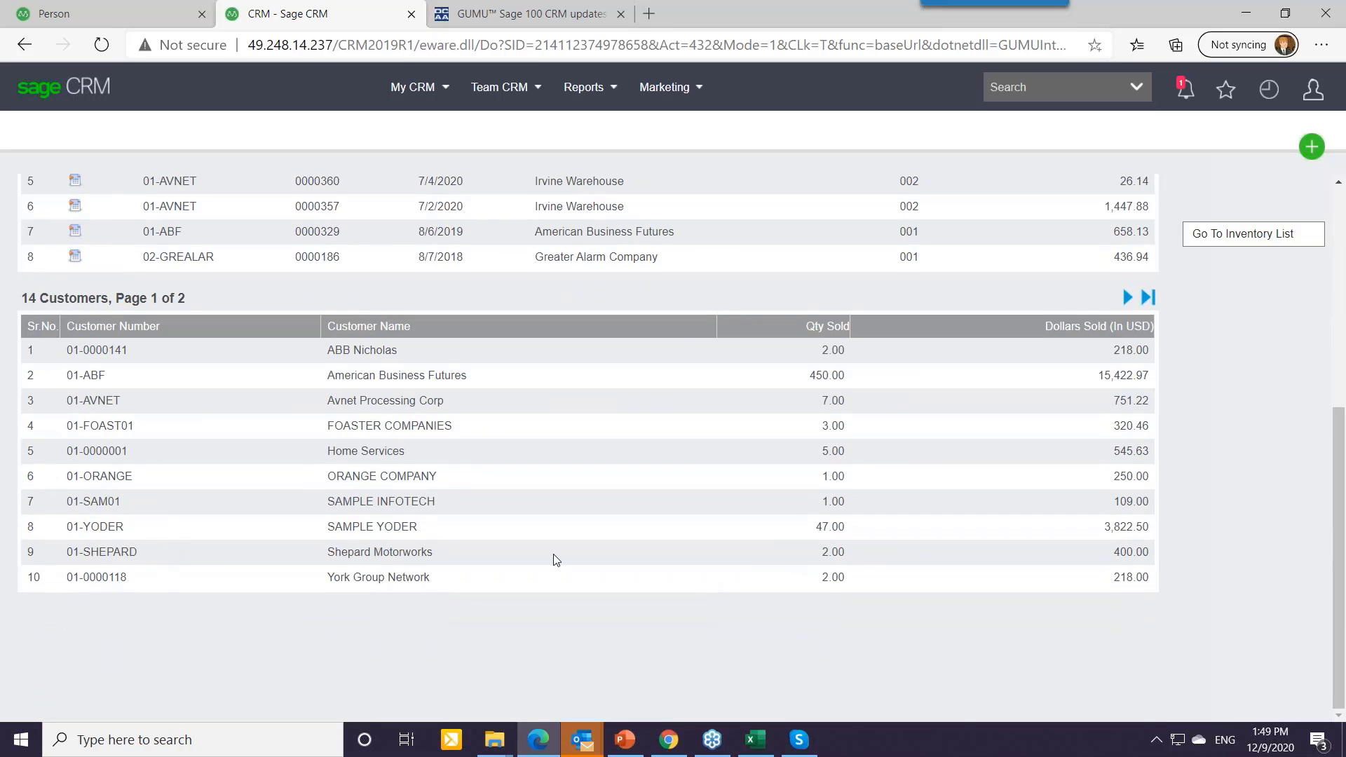
{"action": "scroll", "coordinate": [556, 559], "scroll_direction": "up", "scroll_amount": 3}
{"action": "scroll", "coordinate": [556, 559], "scroll_direction": "up", "scroll_amount": 2}
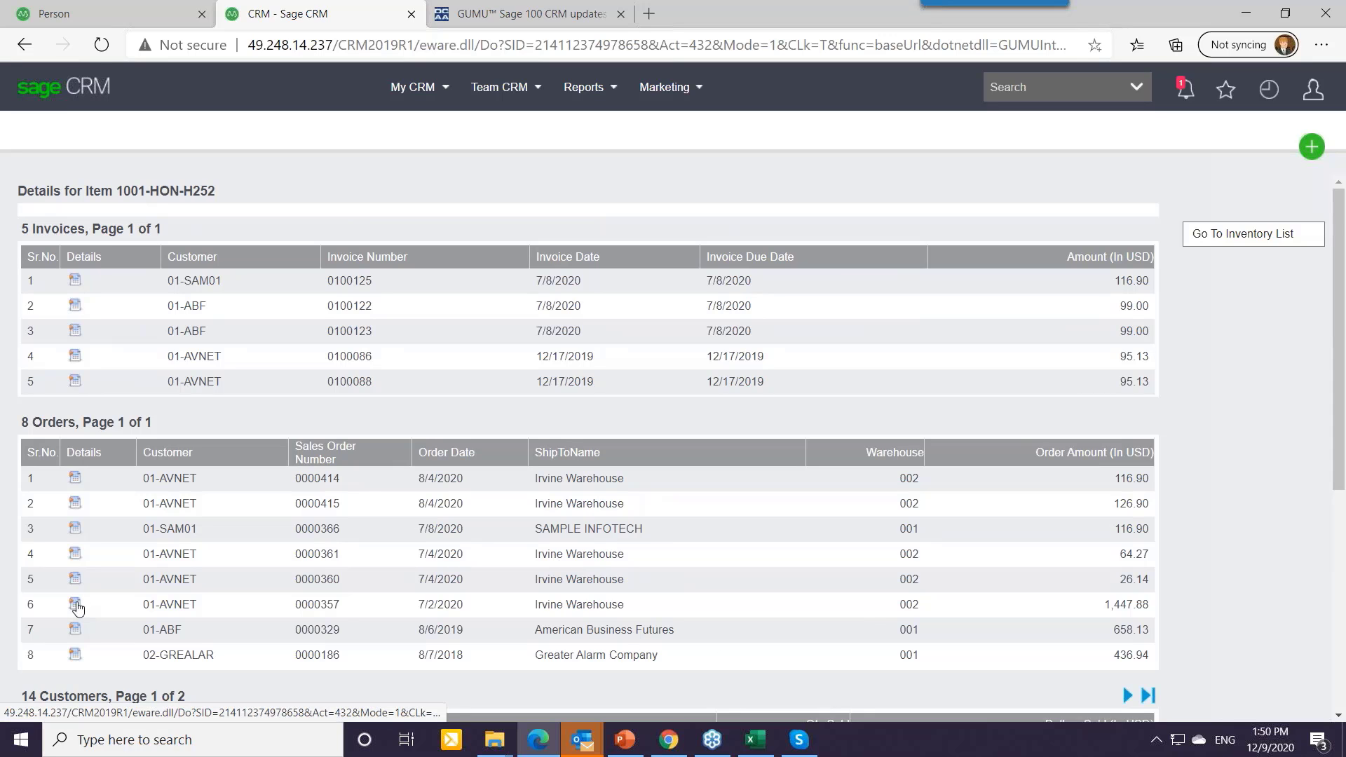
Open the item's 1,447.88 USD order from 7/2/2020 and examine its header, line items and totals
{"action": "left_click", "coordinate": [75, 605]}
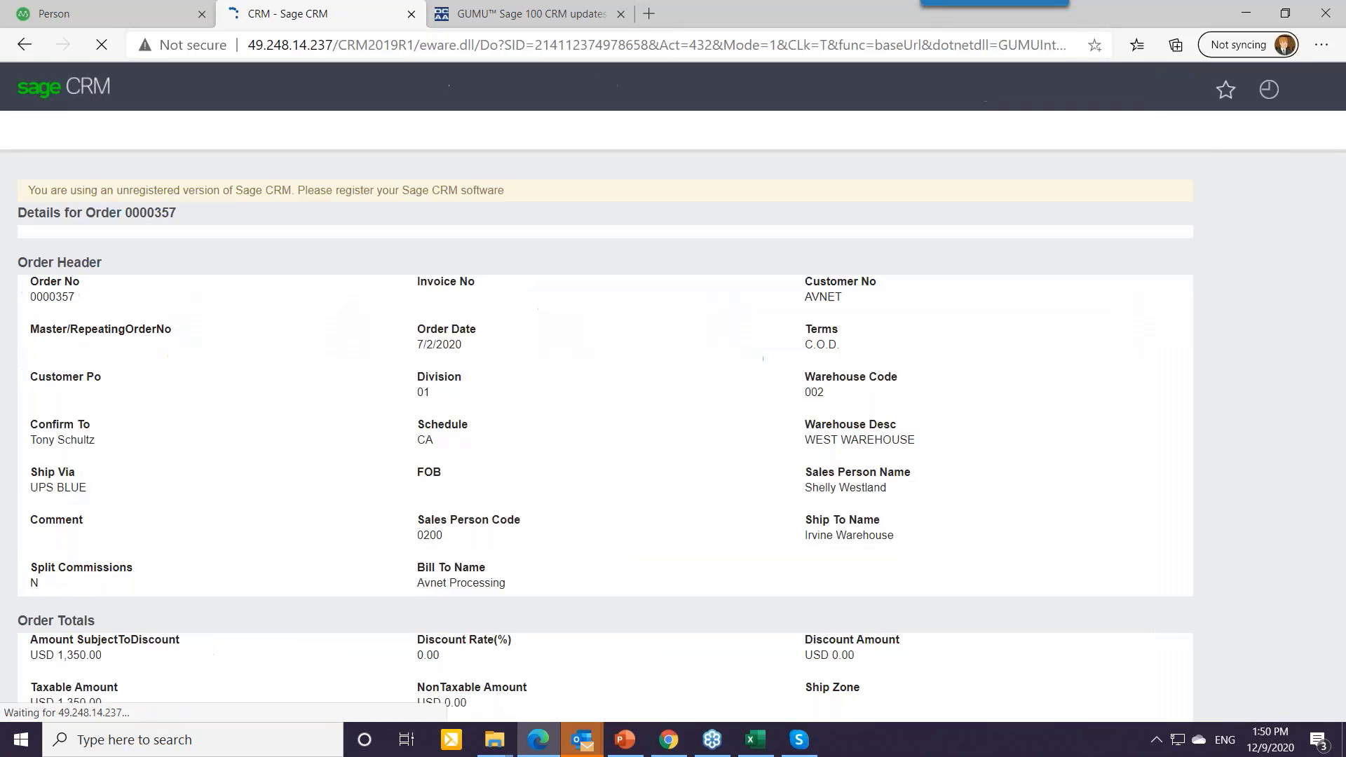
{"action": "scroll", "coordinate": [709, 561], "scroll_direction": "down", "scroll_amount": 3}
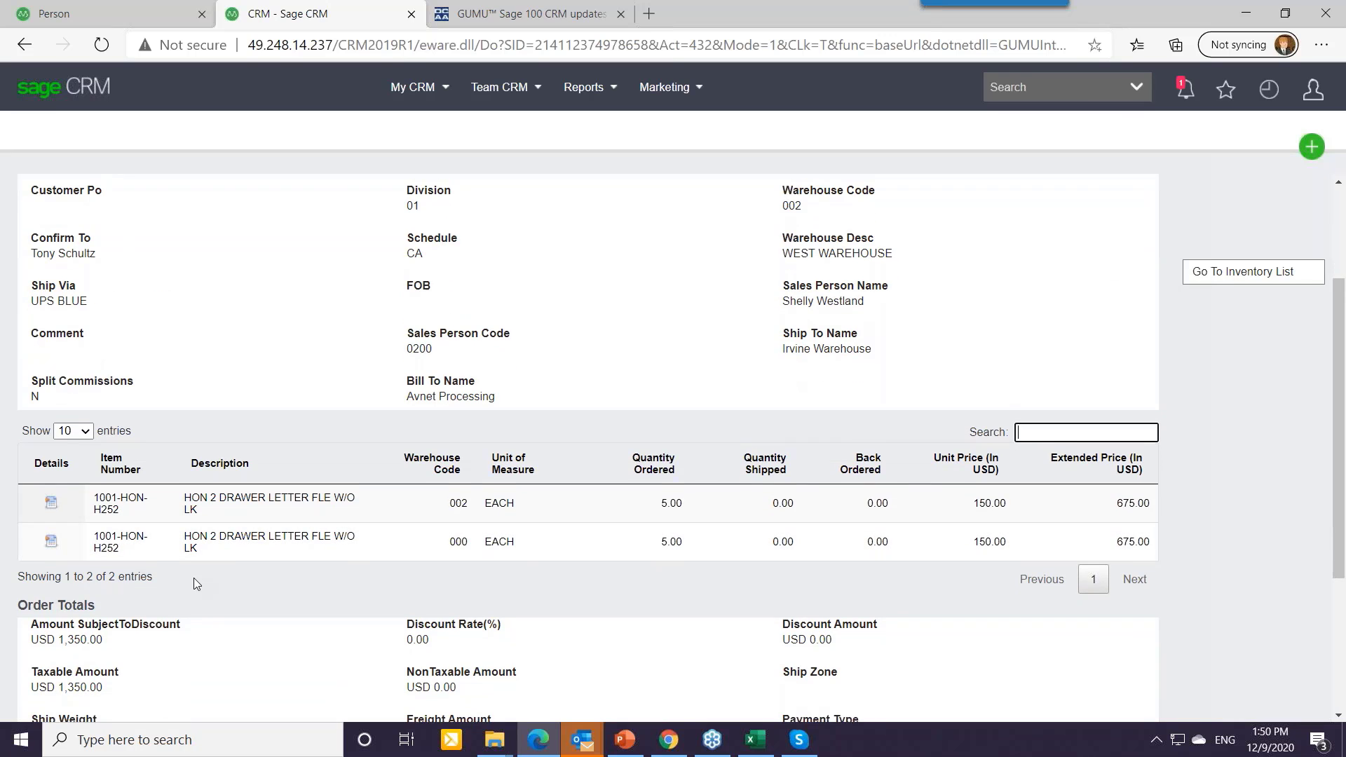
{"action": "scroll", "coordinate": [193, 578], "scroll_direction": "up", "scroll_amount": 3}
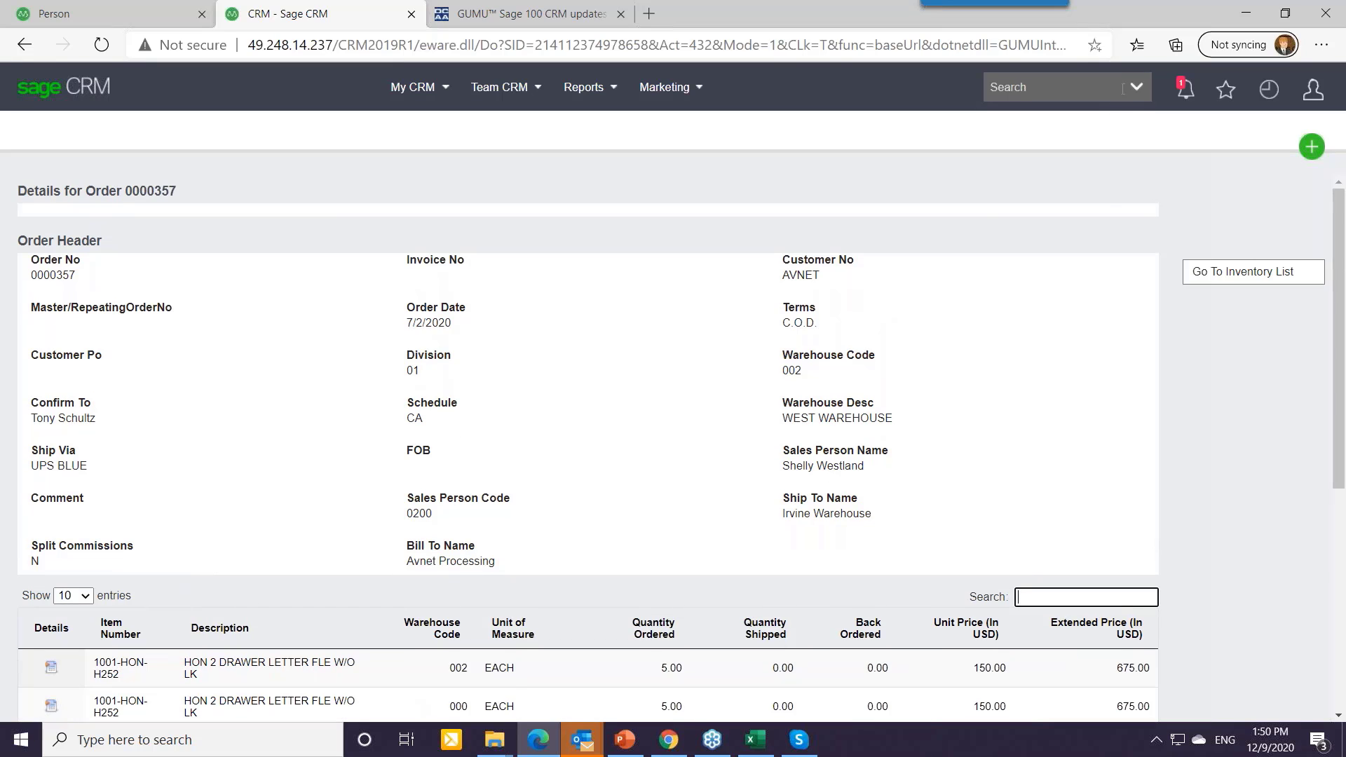
Open the American Business Futures company record from the recently viewed records
{"action": "left_click", "coordinate": [1136, 87]}
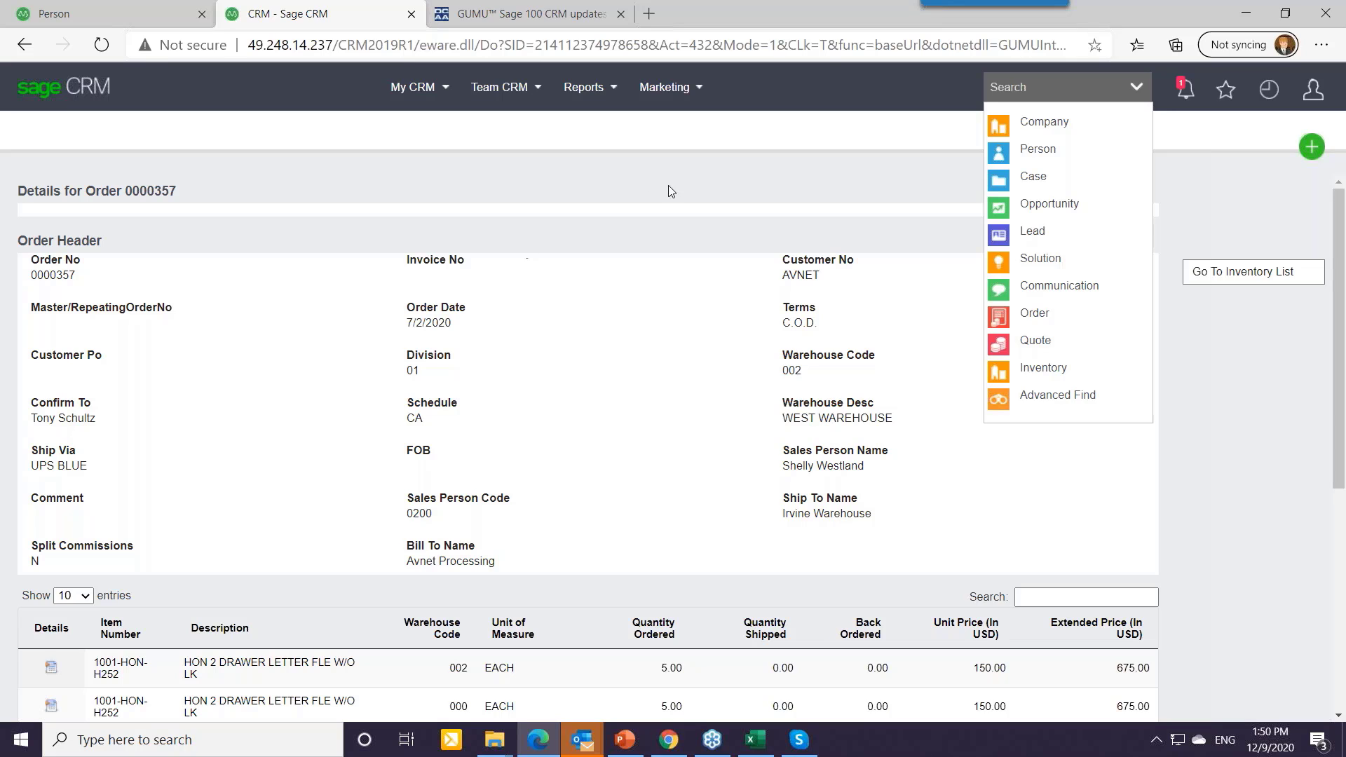
{"action": "left_click", "coordinate": [725, 153]}
{"action": "left_click", "coordinate": [1274, 96]}
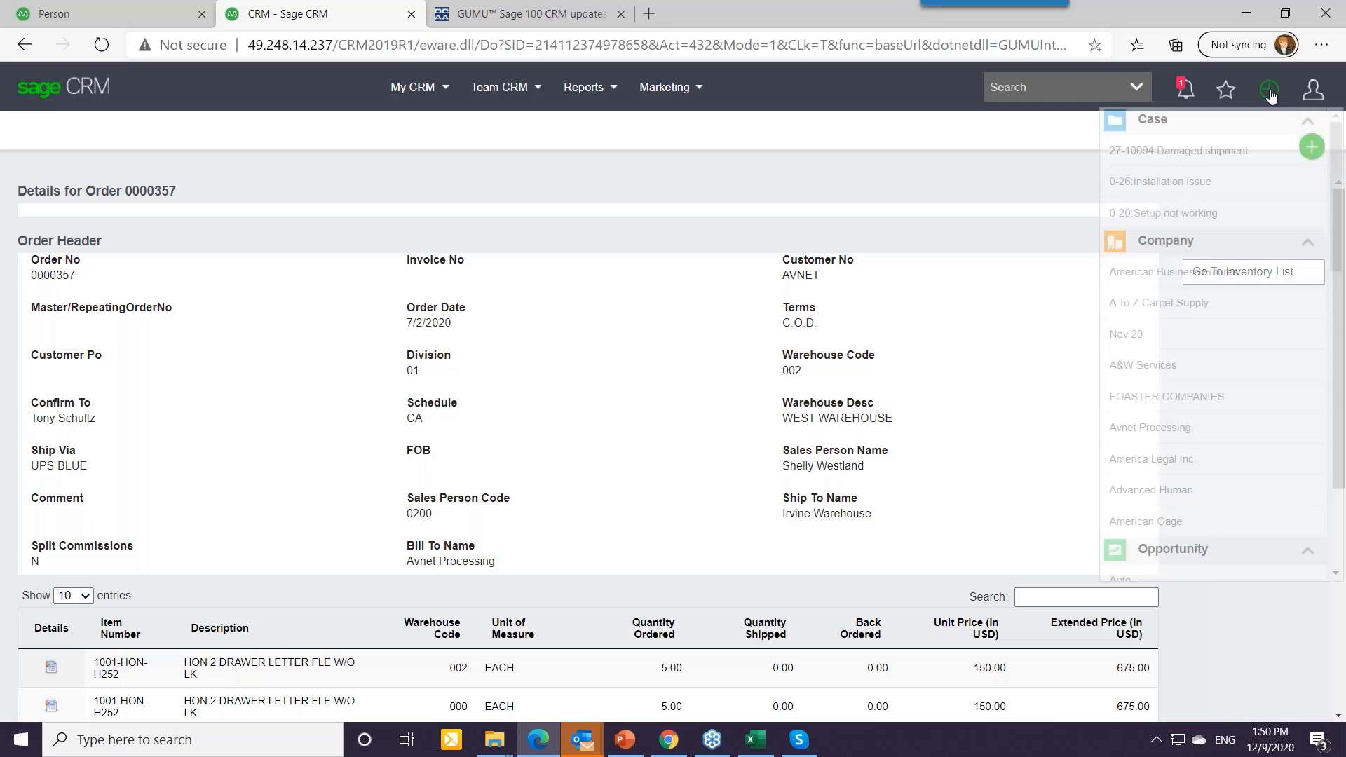
{"action": "left_click", "coordinate": [1169, 273]}
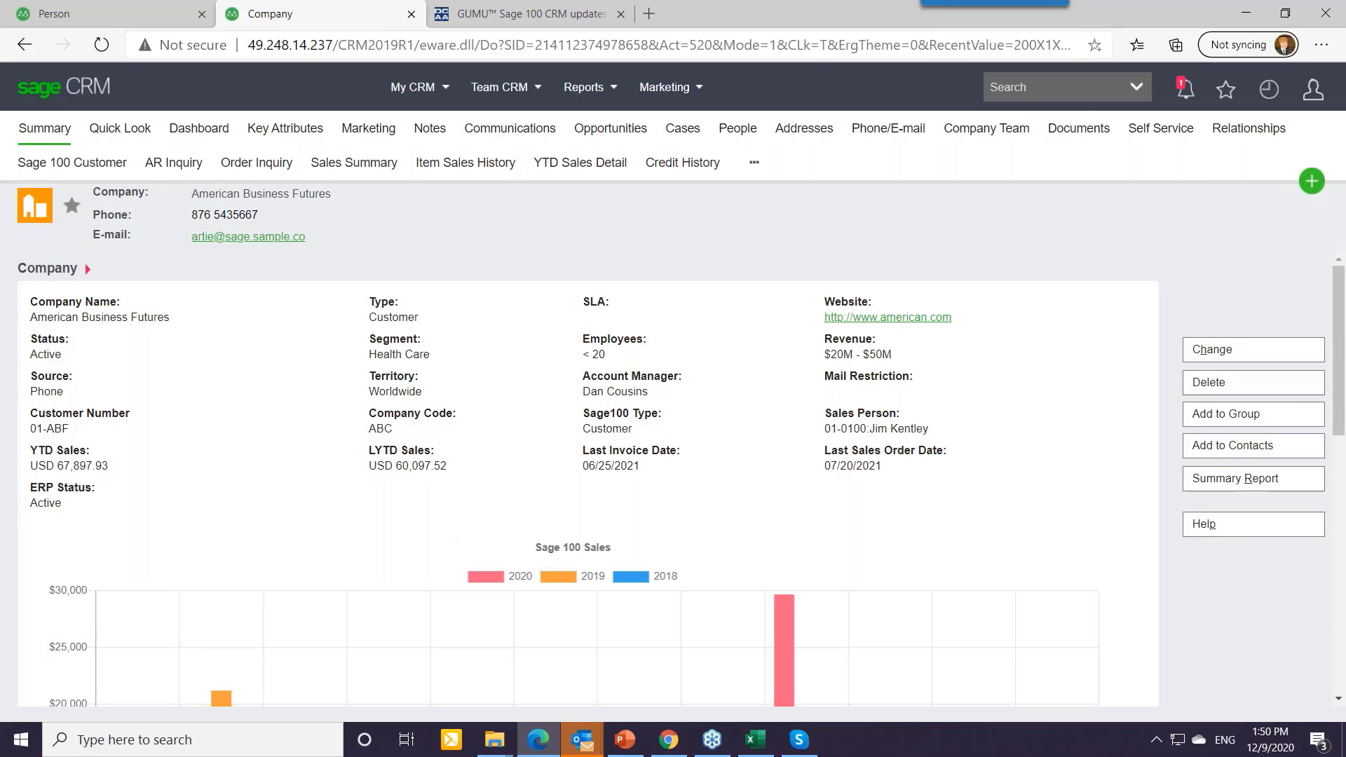
Create a new order for American Business Futures with the default header values
{"action": "left_click", "coordinate": [1305, 191]}
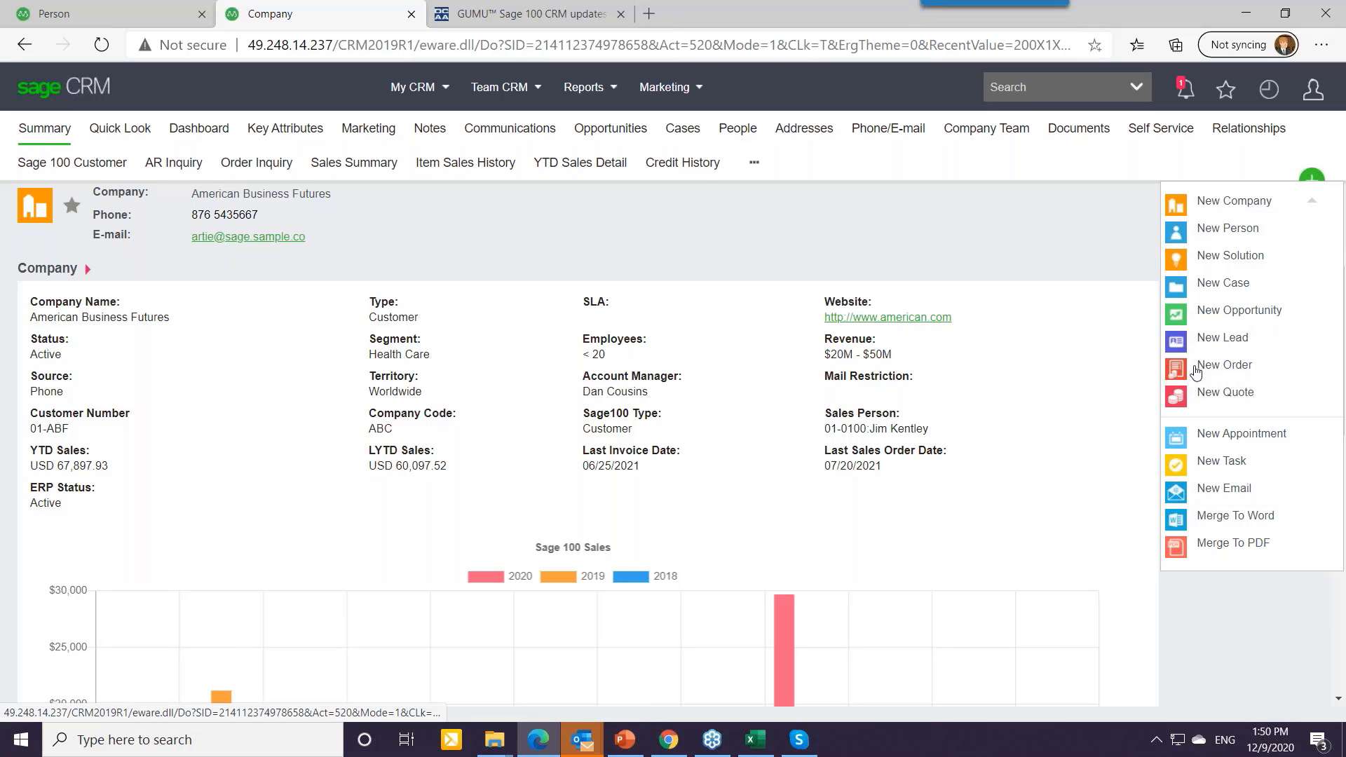
{"action": "left_click", "coordinate": [1231, 371]}
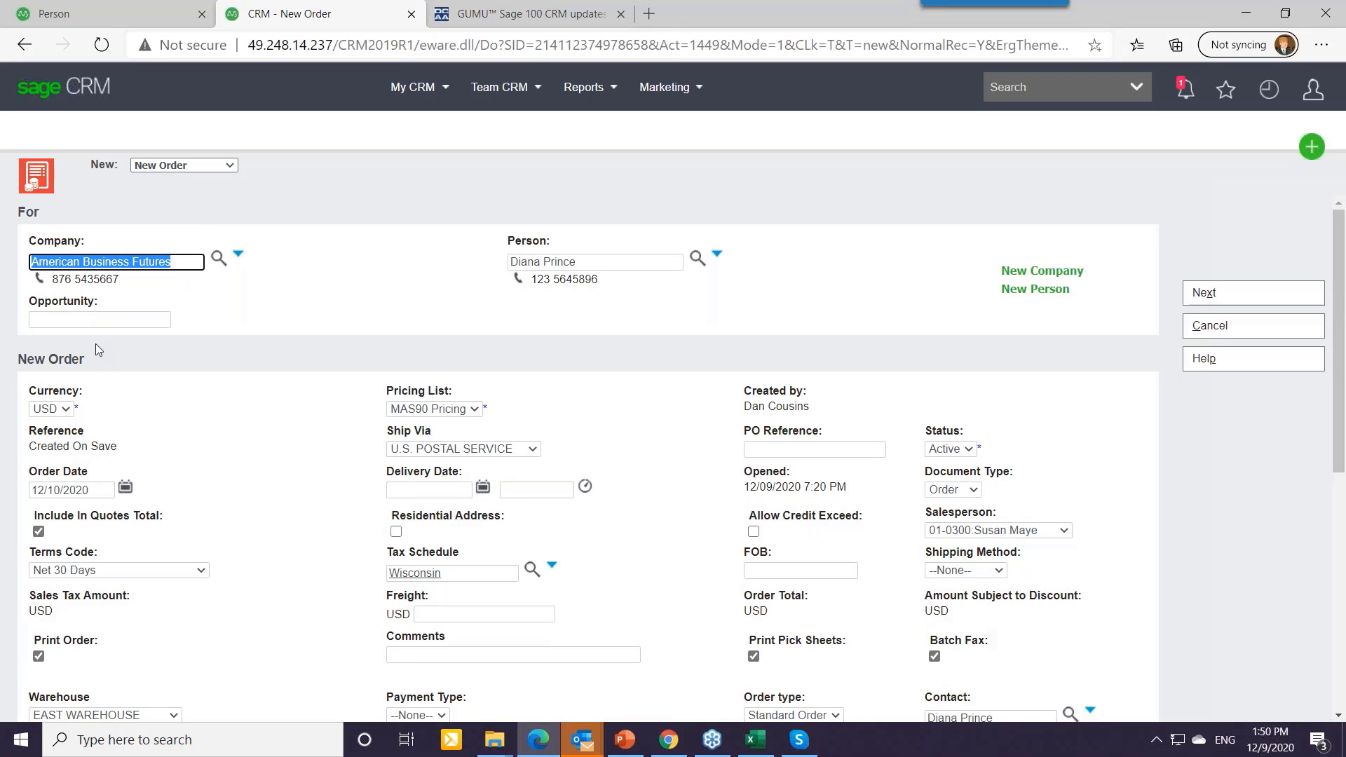
{"action": "left_click", "coordinate": [1199, 295]}
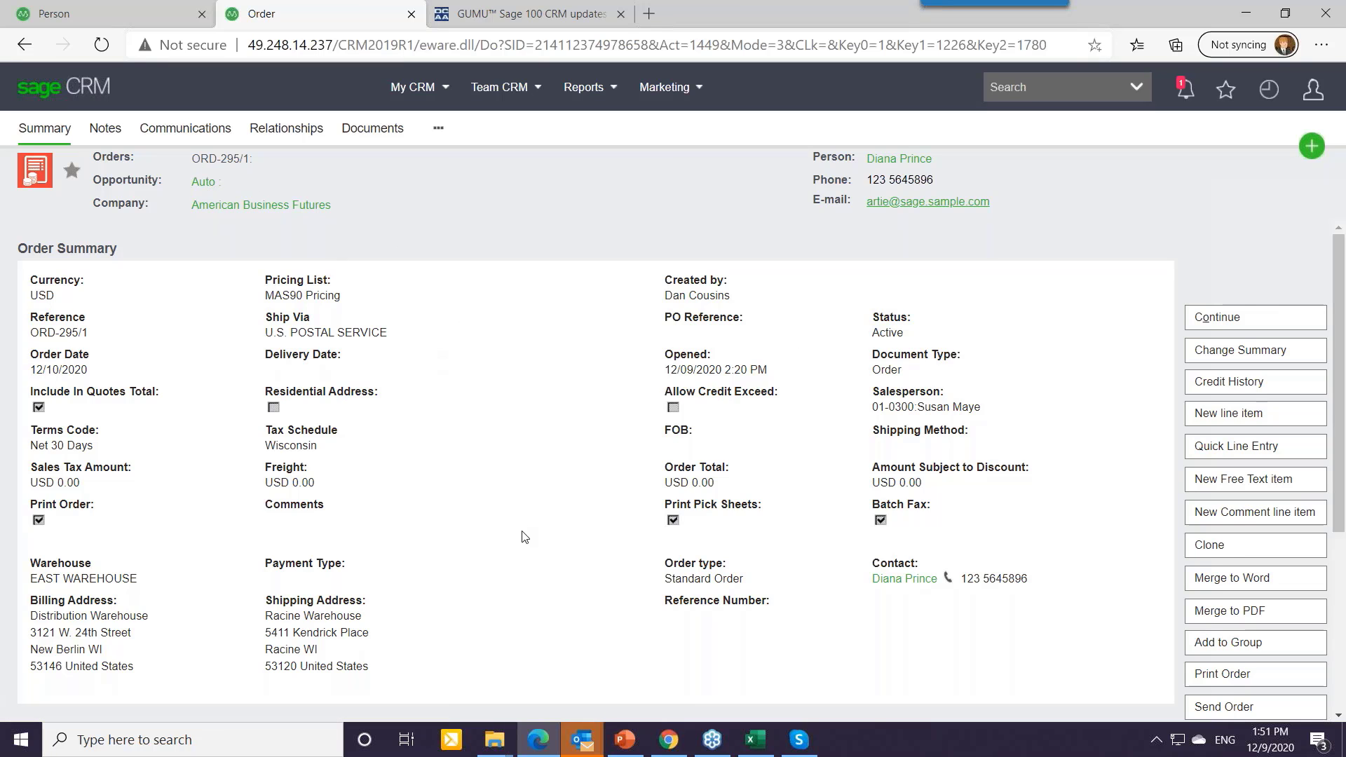
{"action": "scroll", "coordinate": [525, 537], "scroll_direction": "down", "scroll_amount": 3}
{"action": "scroll", "coordinate": [520, 532], "scroll_direction": "up", "scroll_amount": 3}
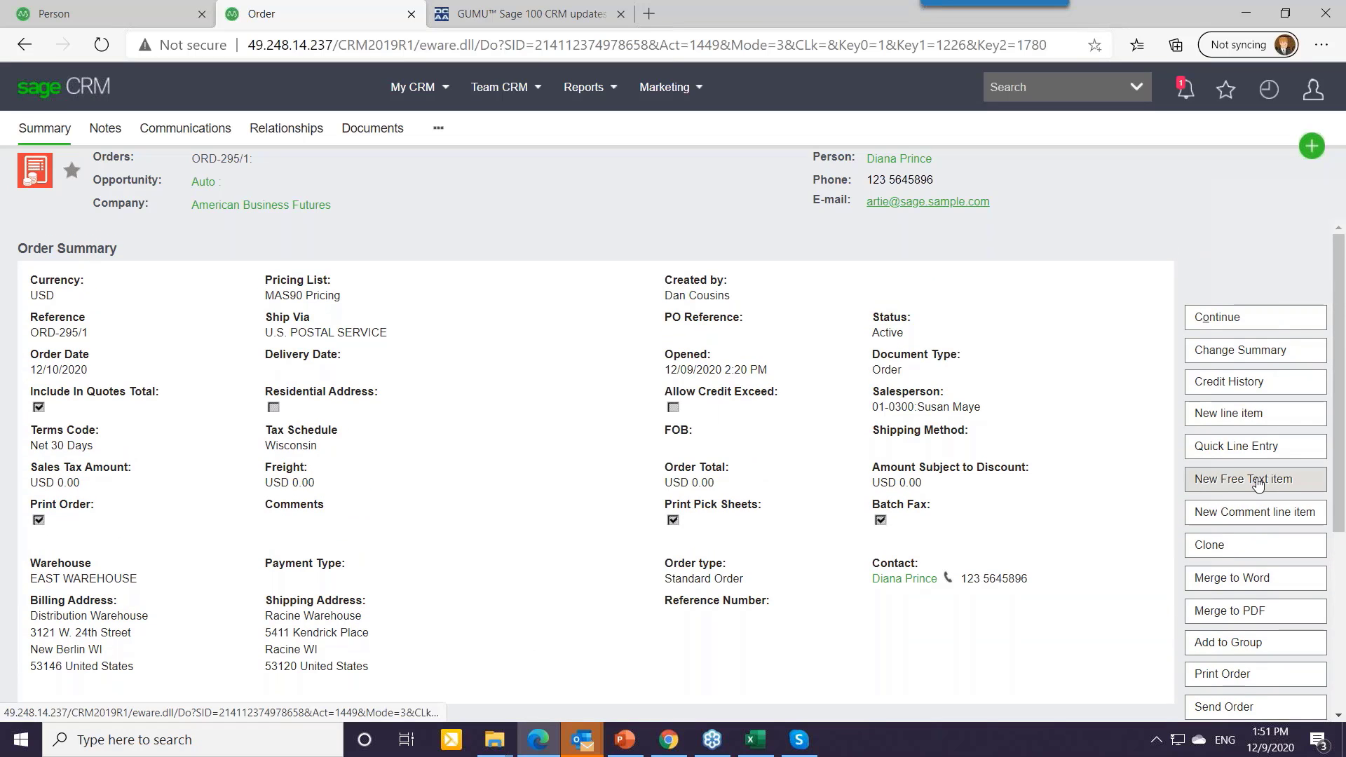
Start quick line entry, list the CABLES & ACCESSORIES products, and check GB-EQ380-10-MF's on-hand quantity in the East Warehouse and its other warehouse options
{"action": "left_click", "coordinate": [1225, 449]}
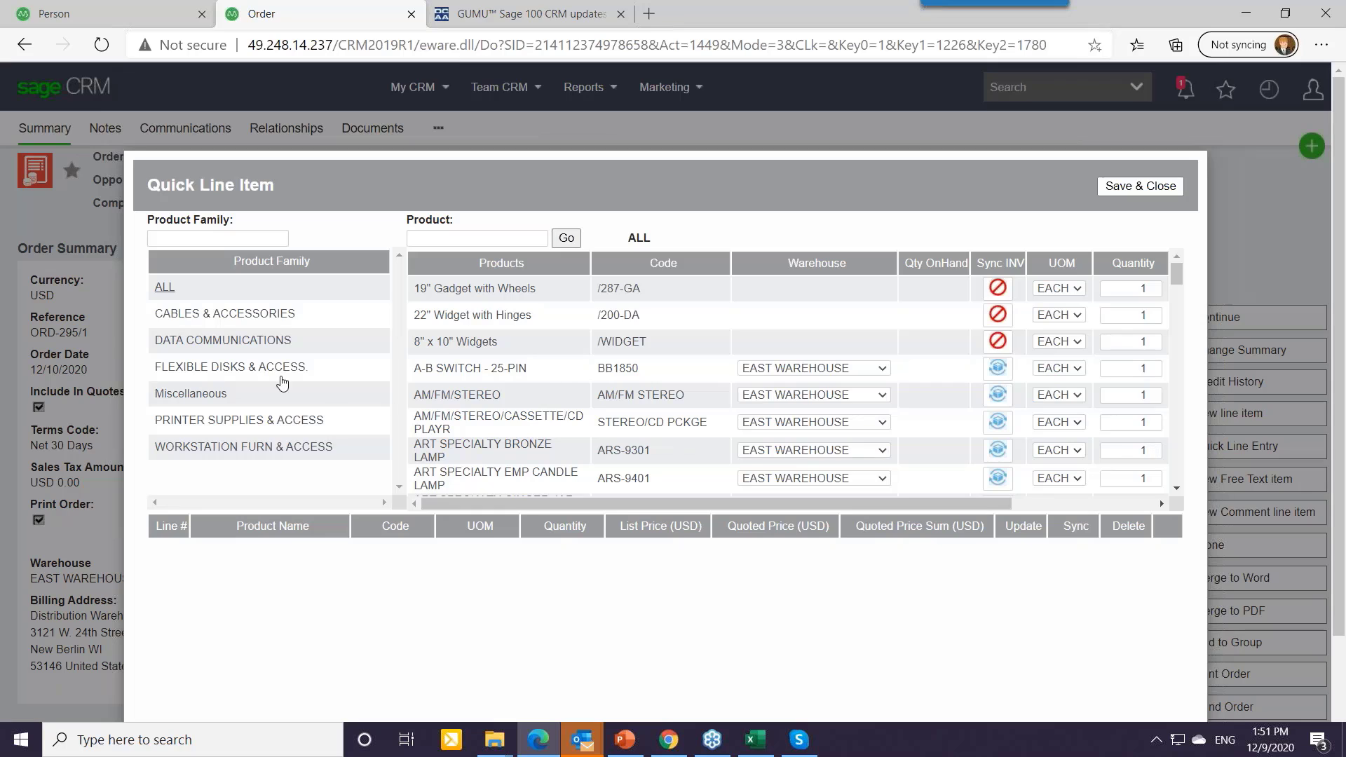
{"action": "left_click", "coordinate": [250, 340]}
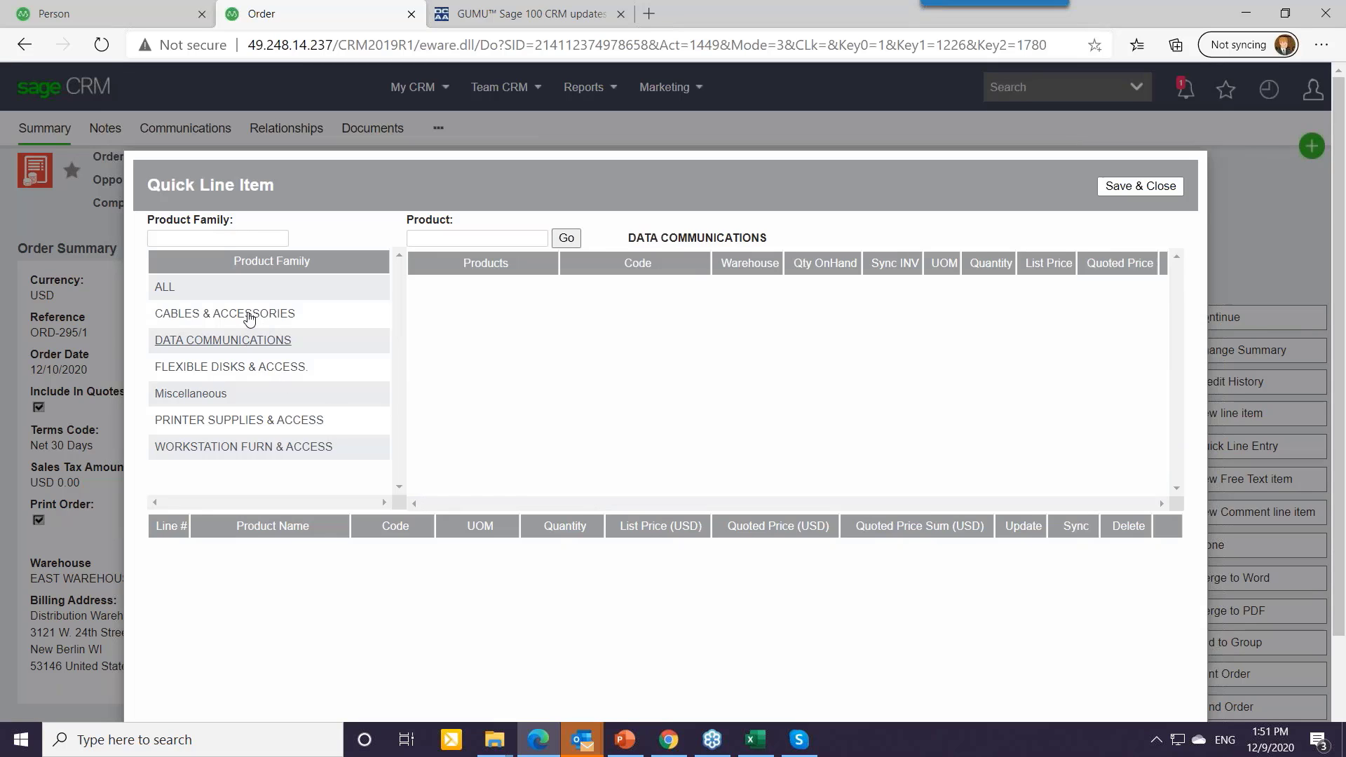
{"action": "left_click", "coordinate": [251, 315]}
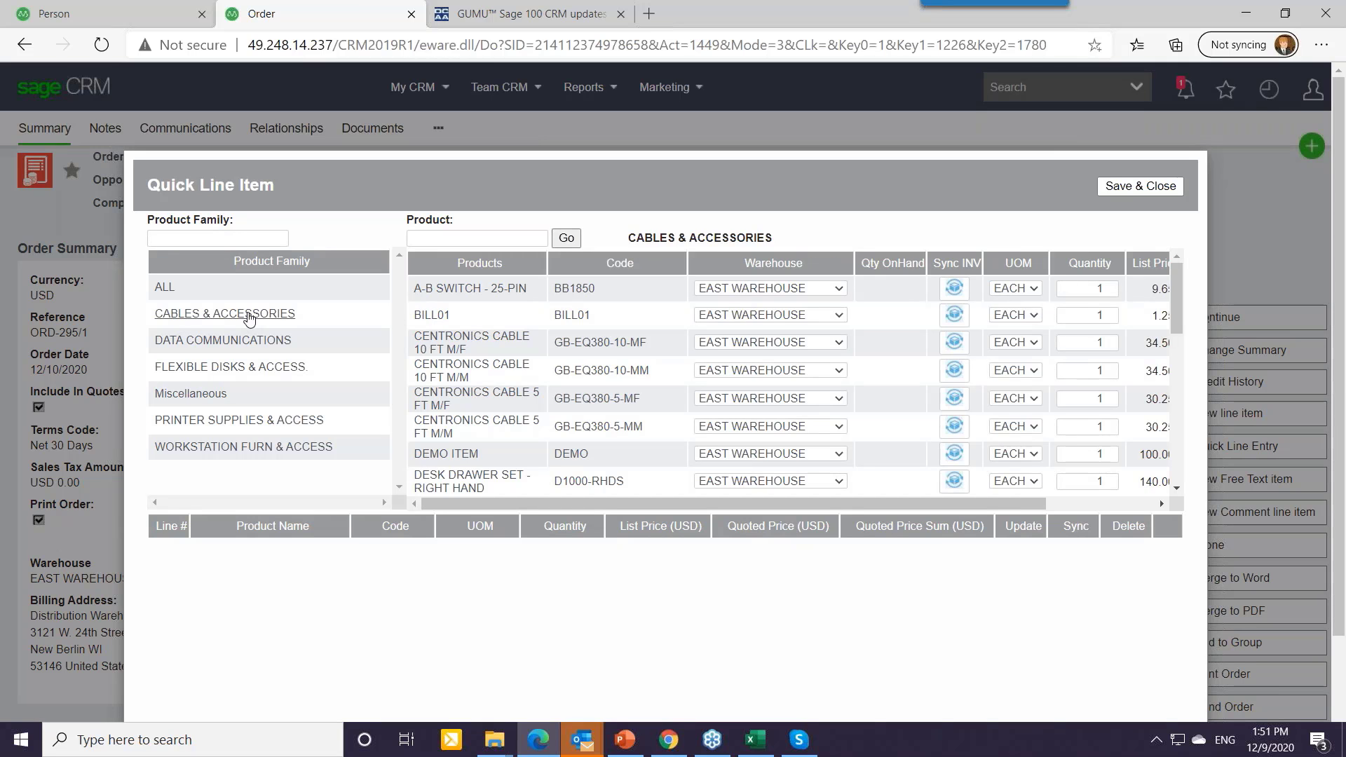
{"action": "left_click", "coordinate": [954, 342]}
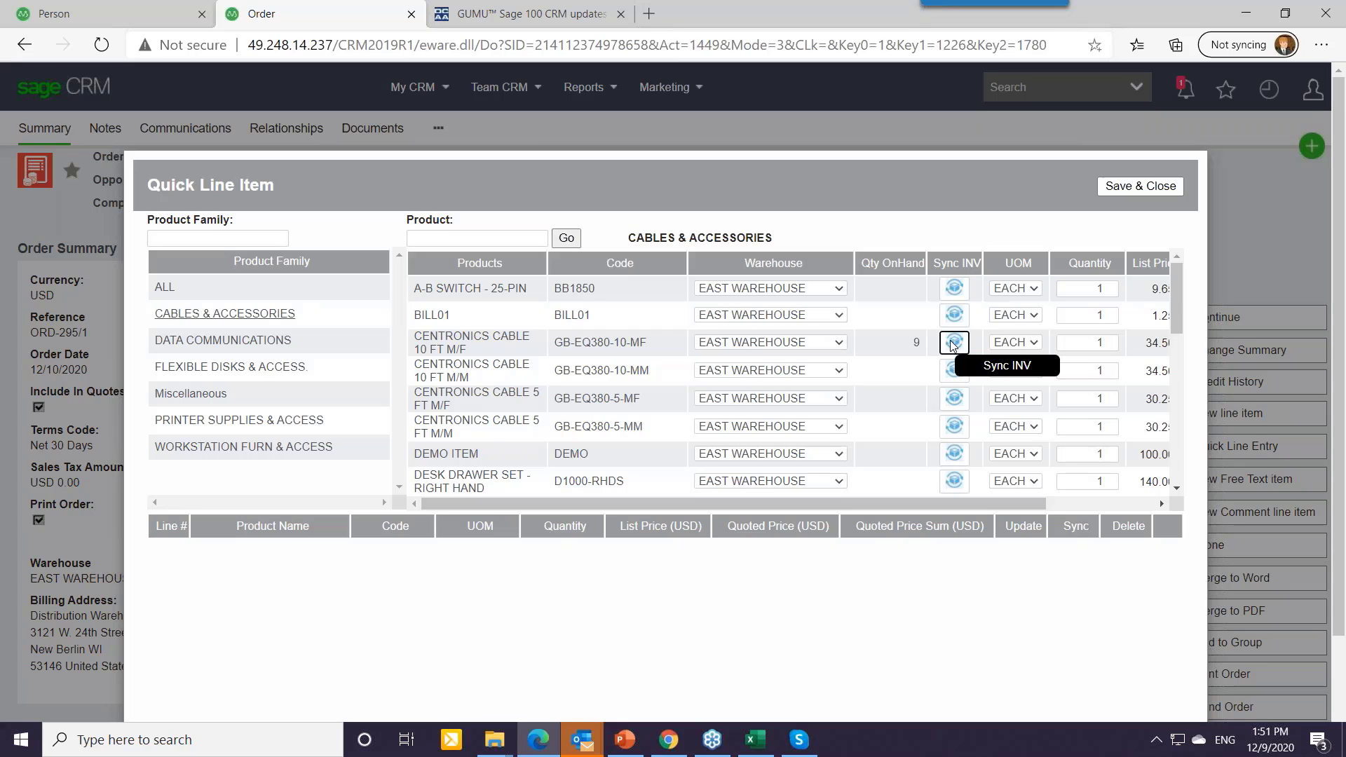
{"action": "left_click", "coordinate": [839, 343]}
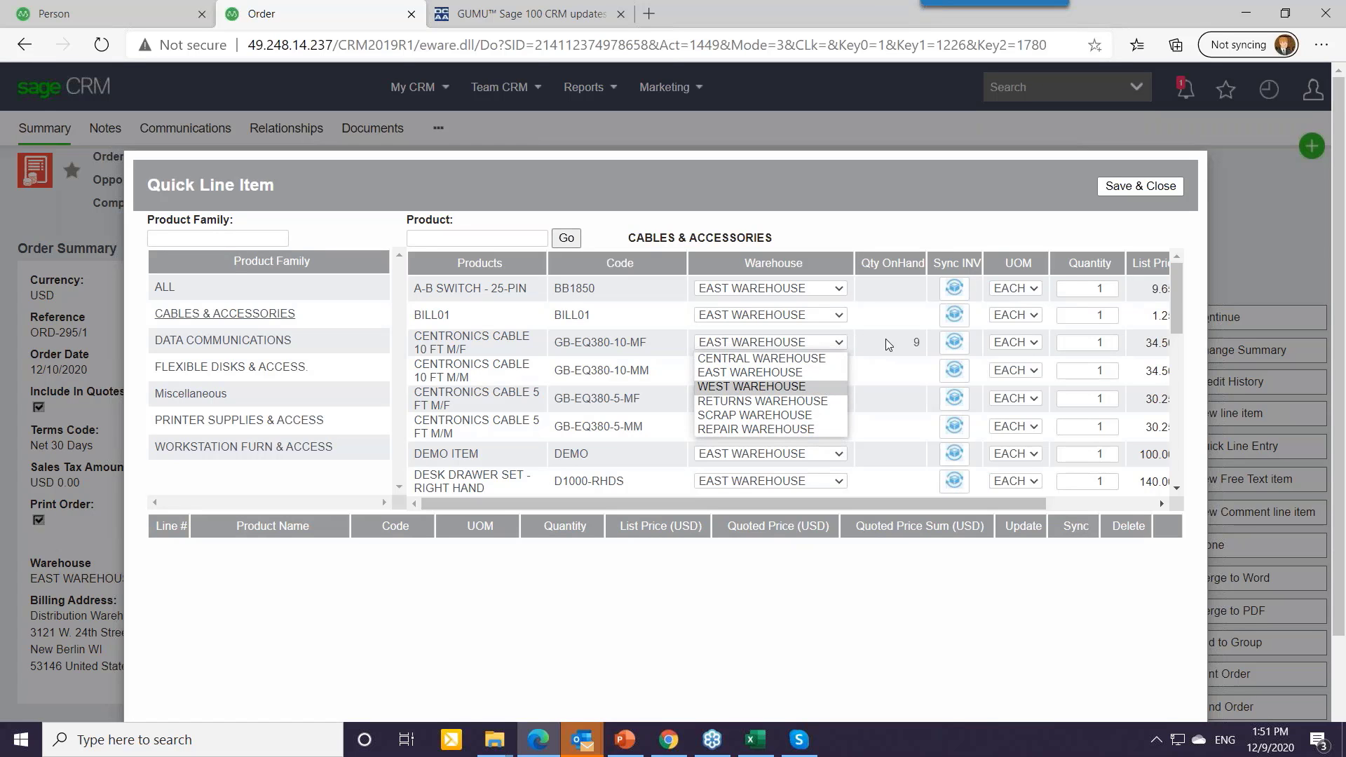
{"action": "left_click", "coordinate": [451, 221]}
{"action": "double_click", "coordinate": [451, 221]}
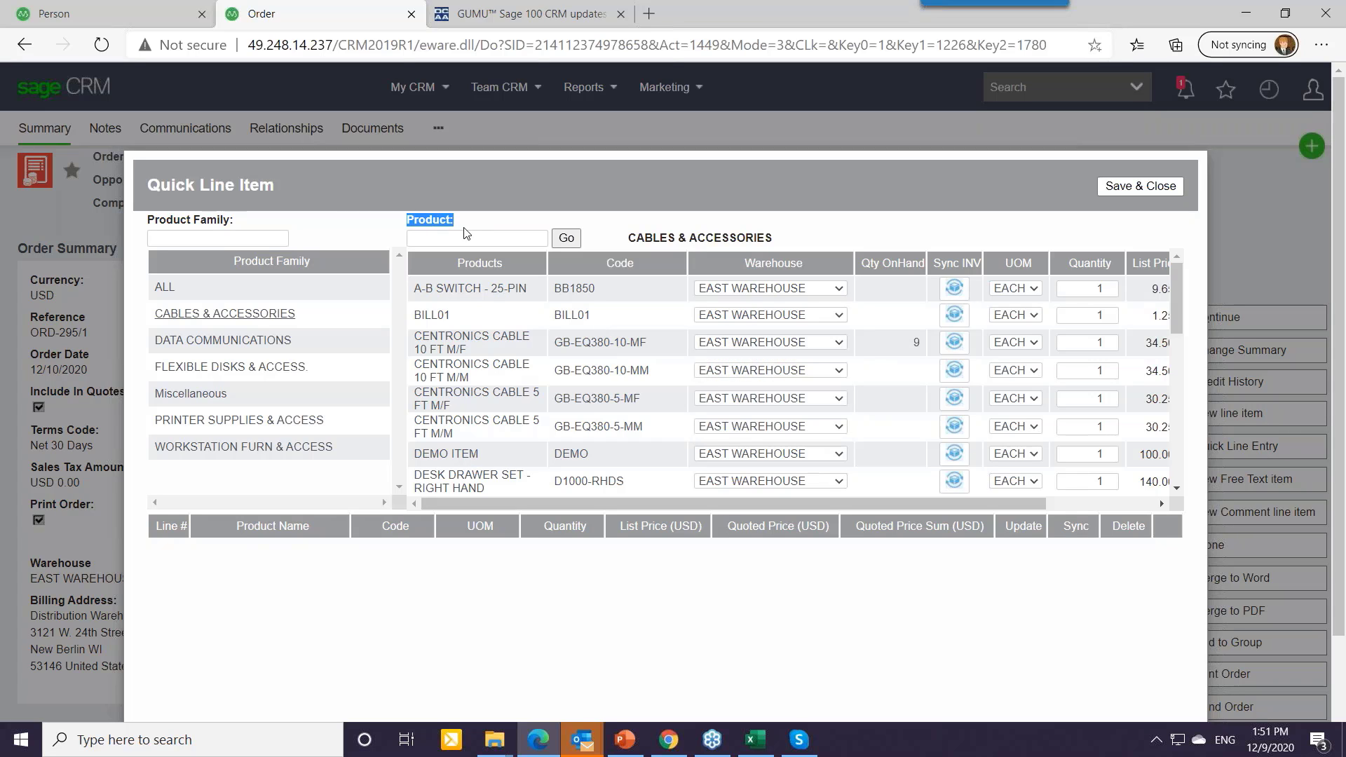
{"action": "left_click", "coordinate": [433, 239]}
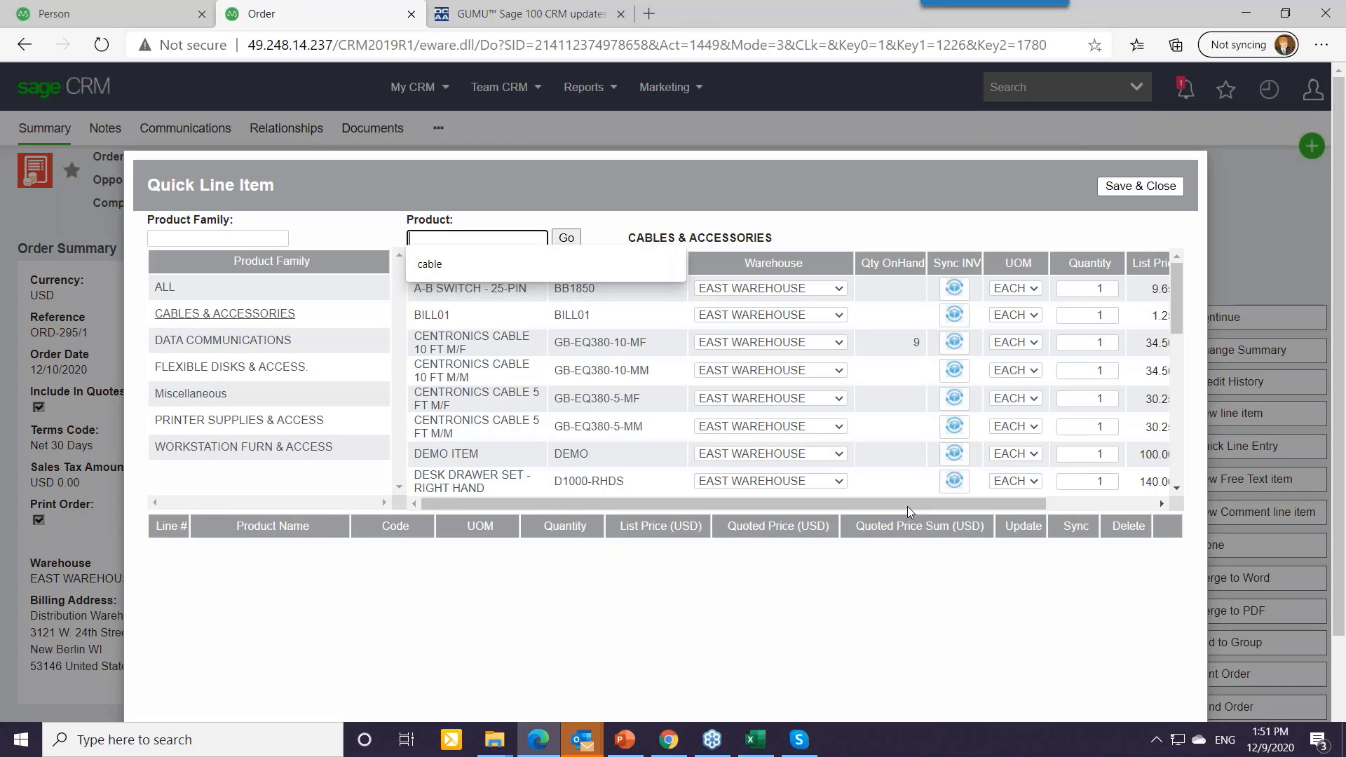
Add one A-B SWITCH - 25-PIN and three CENTRONICS CABLE 10 FT M/F to the order and save the line items
{"action": "left_click_drag", "start_coordinate": [910, 502], "coordinate": [1040, 502]}
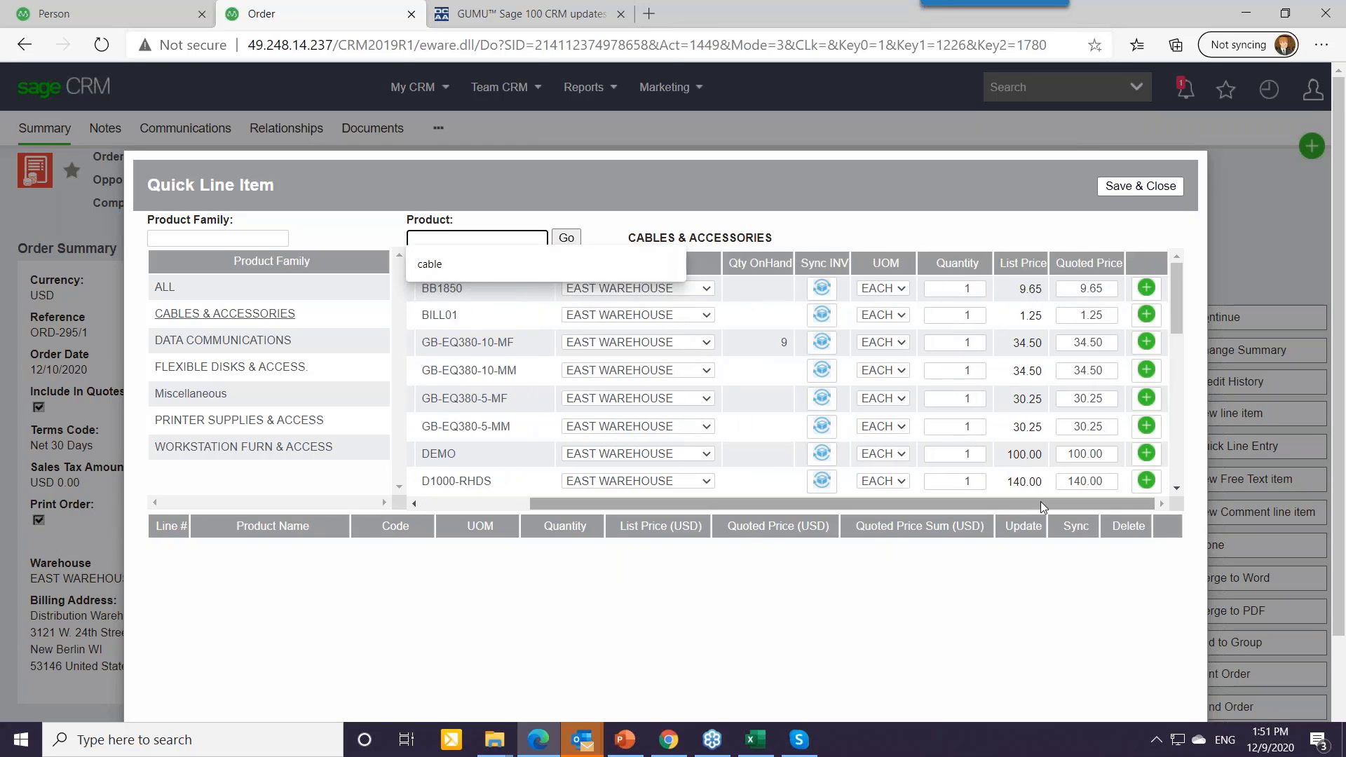
{"action": "left_click", "coordinate": [1146, 288]}
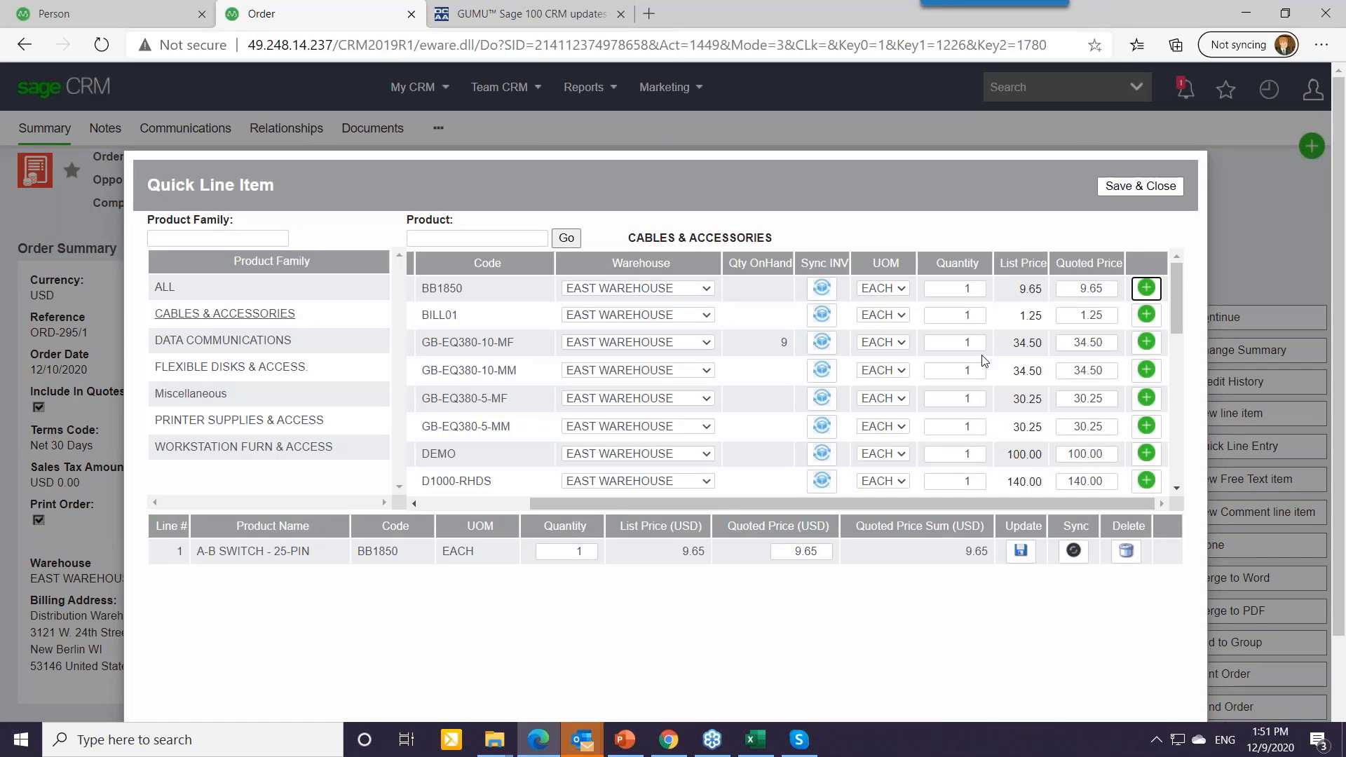
{"action": "double_click", "coordinate": [977, 340]}
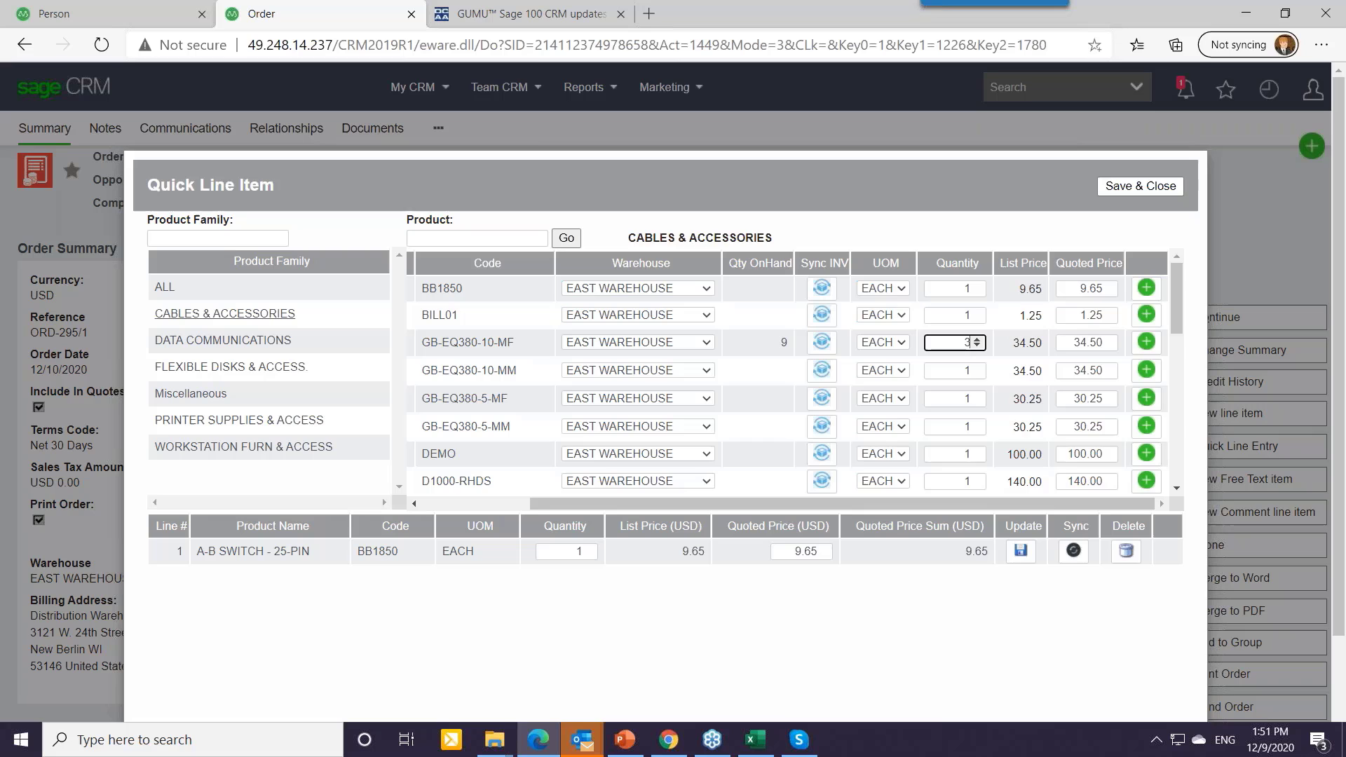
{"action": "left_click", "coordinate": [1147, 342]}
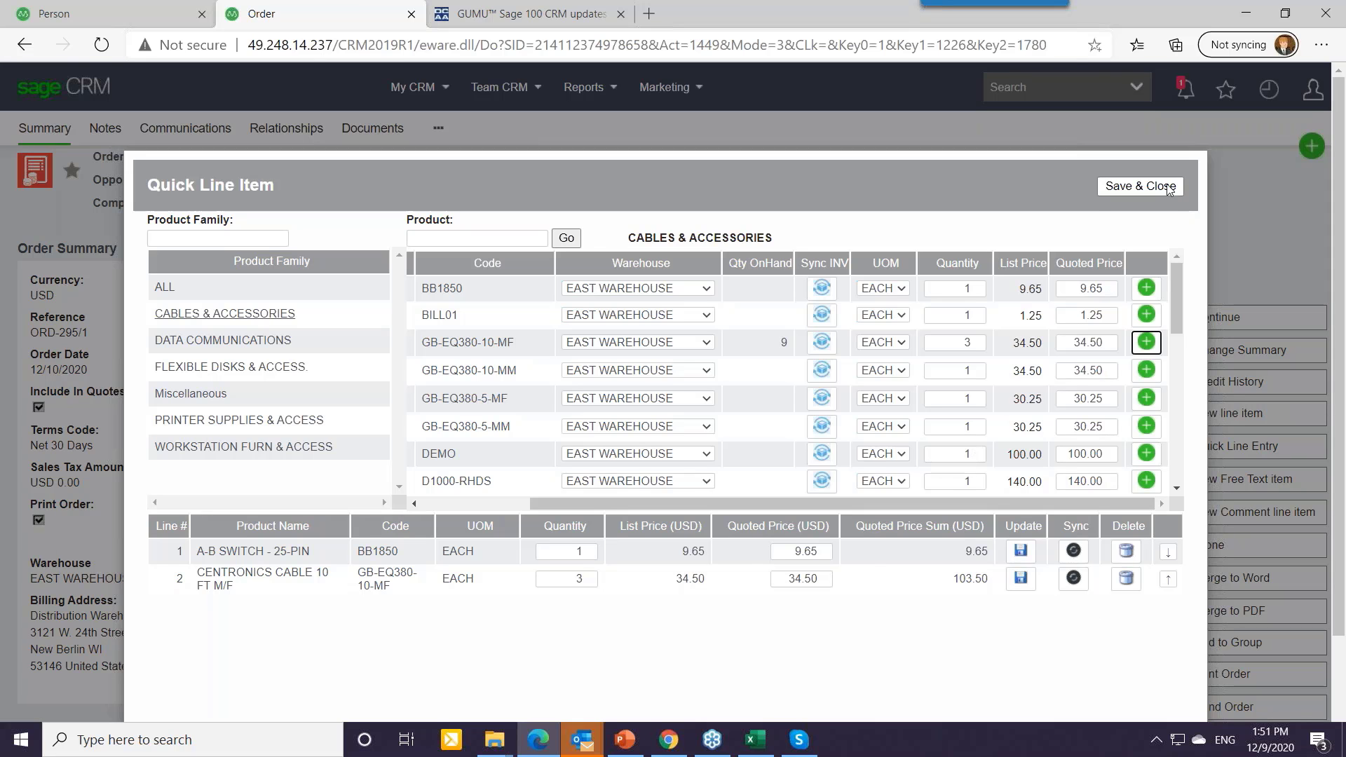
{"action": "left_click", "coordinate": [1141, 186]}
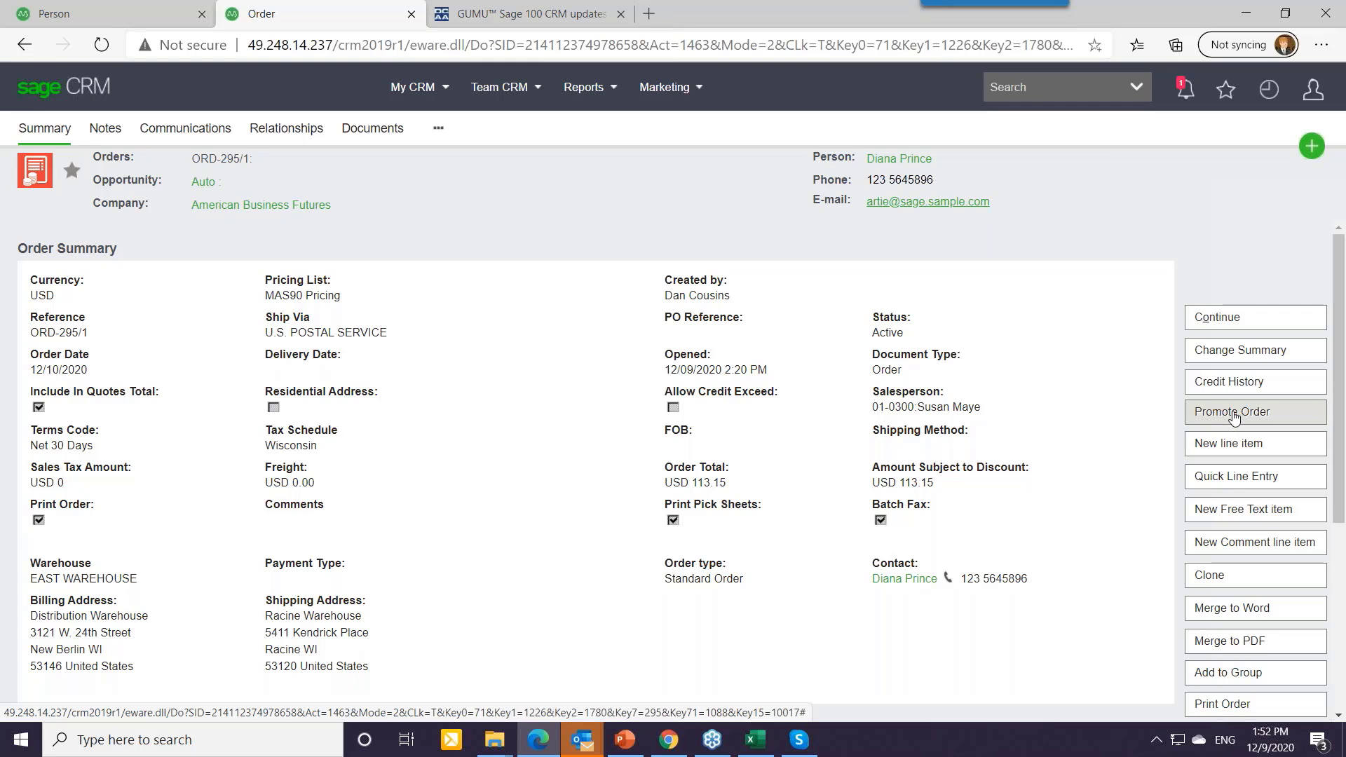
Prepare an e-mail with the order PDF attached, add "personal" to the greeting, and cancel the message
{"action": "scroll", "coordinate": [1179, 620], "scroll_direction": "down", "scroll_amount": 1}
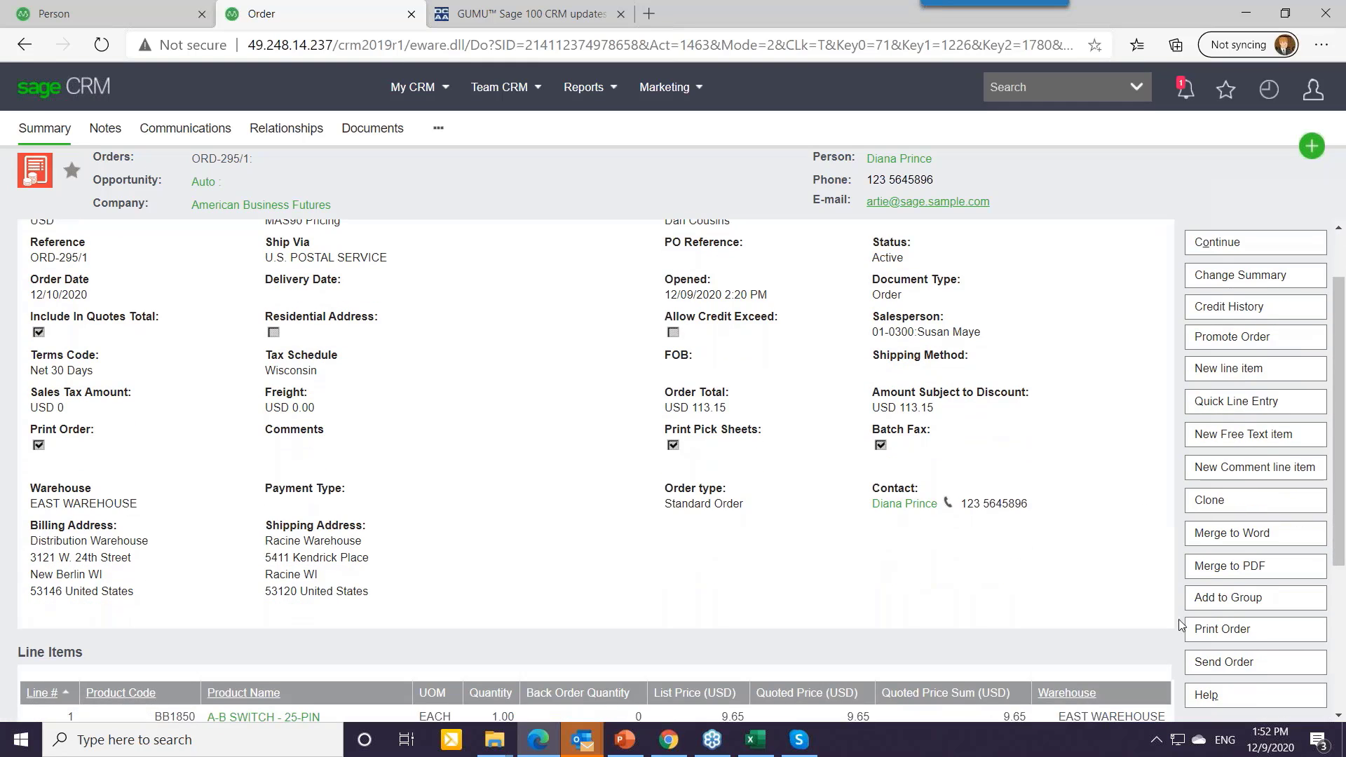
{"action": "left_click", "coordinate": [1197, 665]}
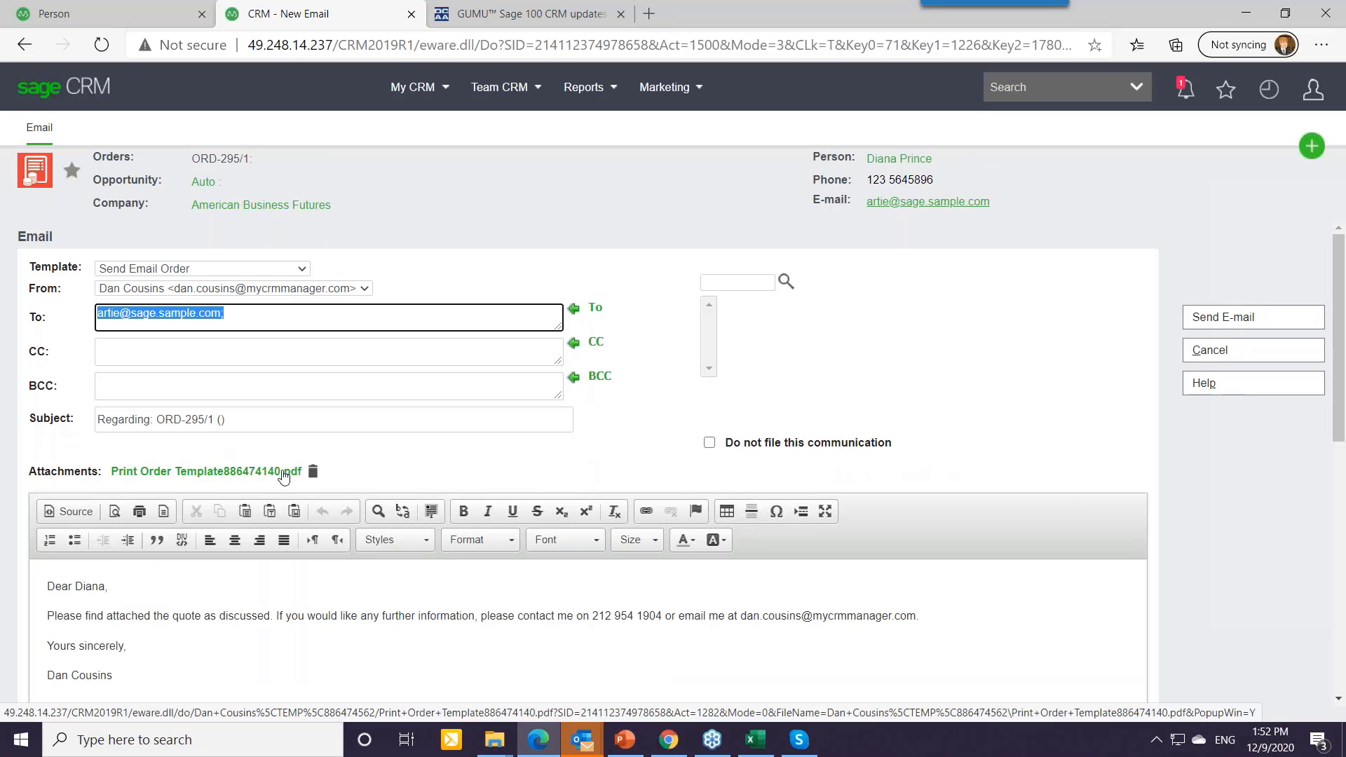
{"action": "left_click", "coordinate": [141, 586]}
{"action": "type", "text": "personal"}
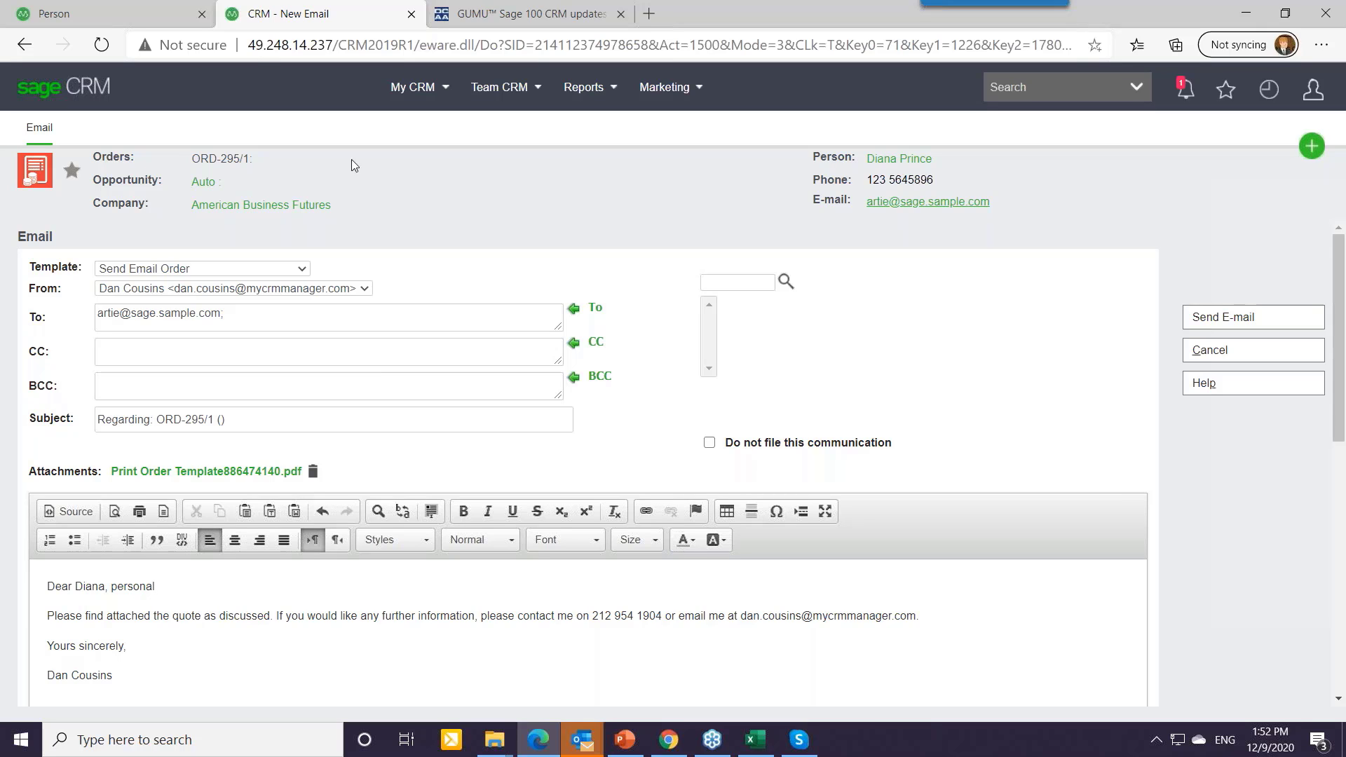
{"action": "left_click_drag", "start_coordinate": [247, 45], "coordinate": [437, 45]}
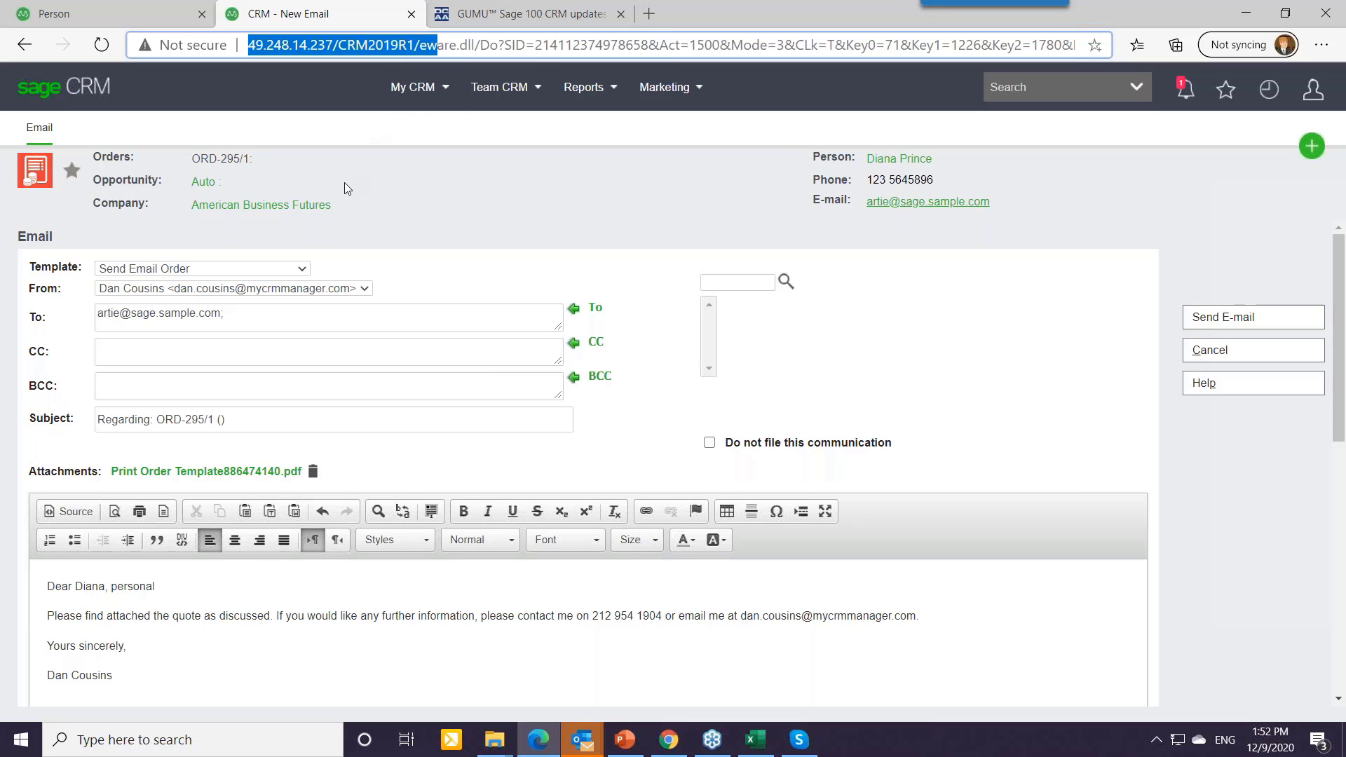
{"action": "left_click", "coordinate": [1220, 354]}
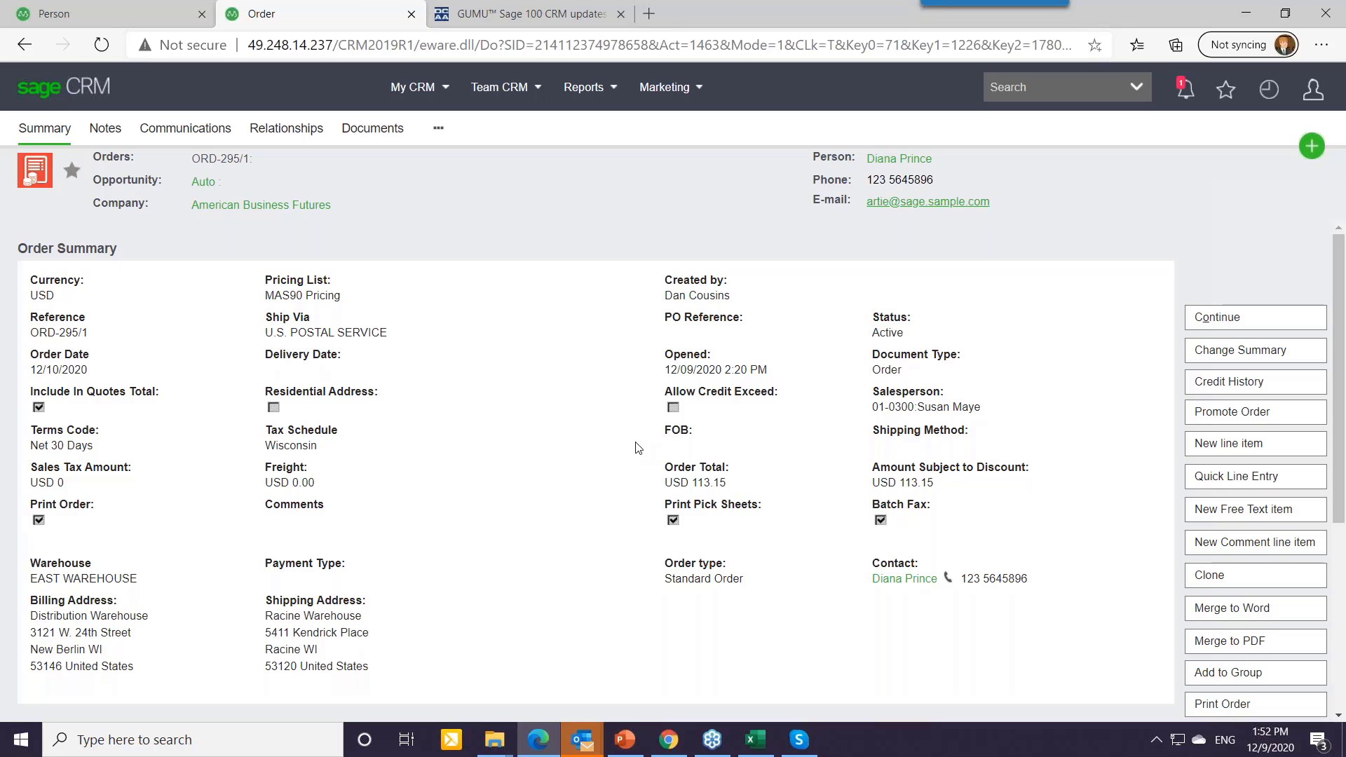
Review the order's line items and totals, and promote the order to Sage 100
{"action": "scroll", "coordinate": [491, 497], "scroll_direction": "down", "scroll_amount": 1}
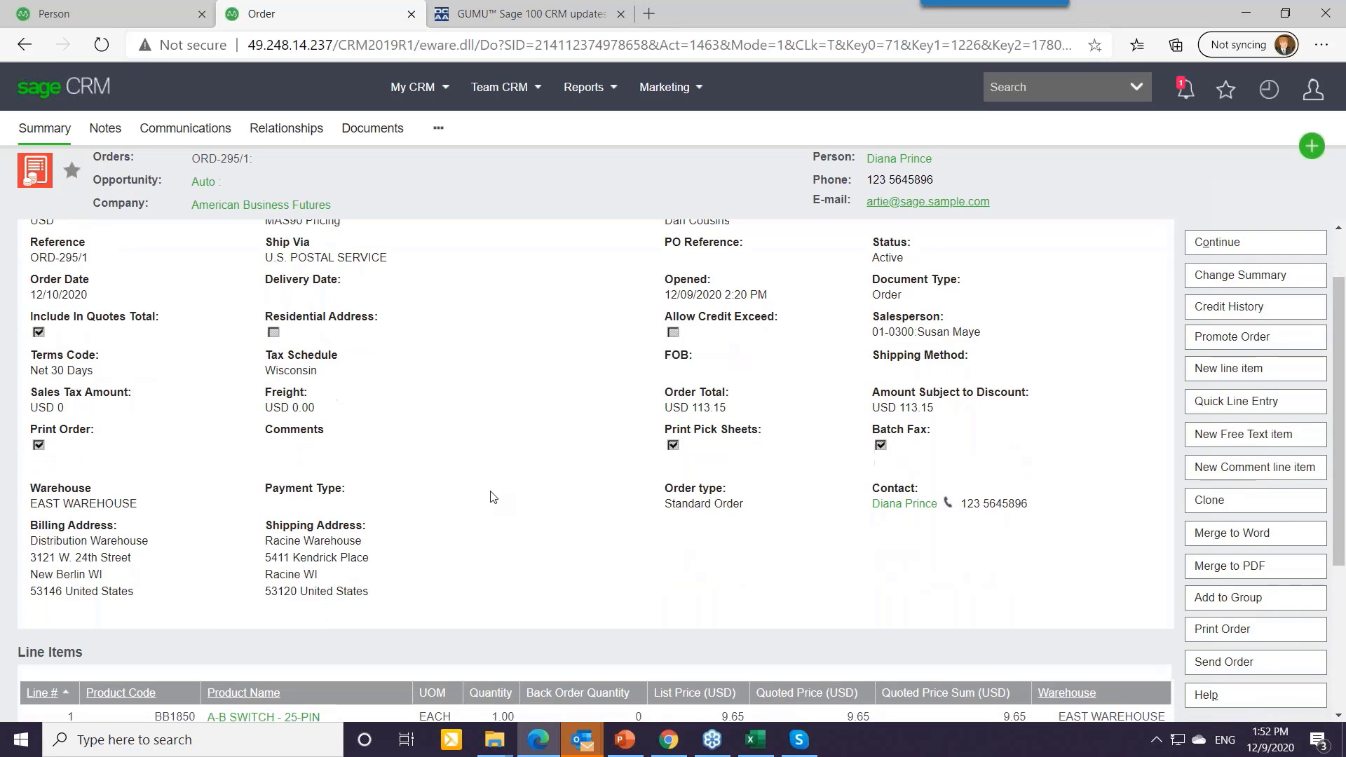
{"action": "scroll", "coordinate": [491, 497], "scroll_direction": "down", "scroll_amount": 2}
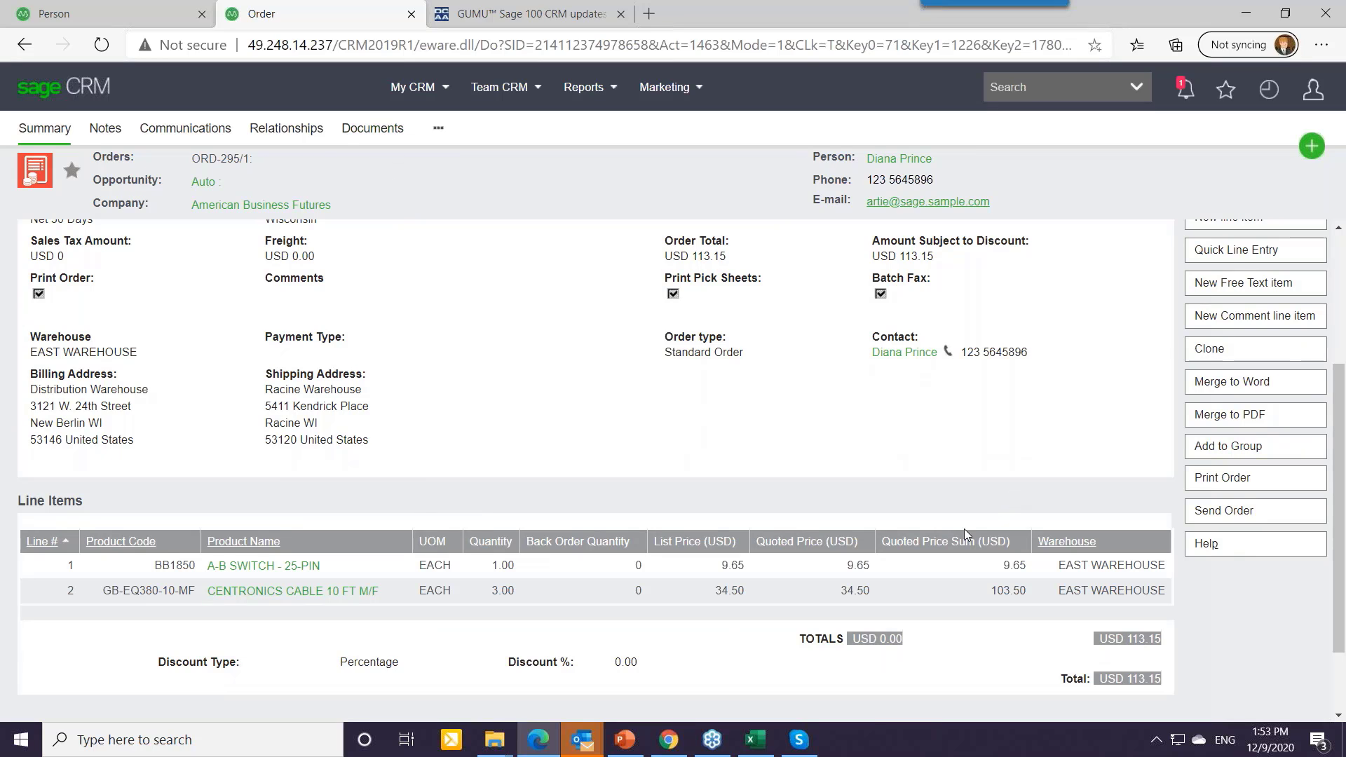
{"action": "scroll", "coordinate": [1234, 344], "scroll_direction": "up", "scroll_amount": 1}
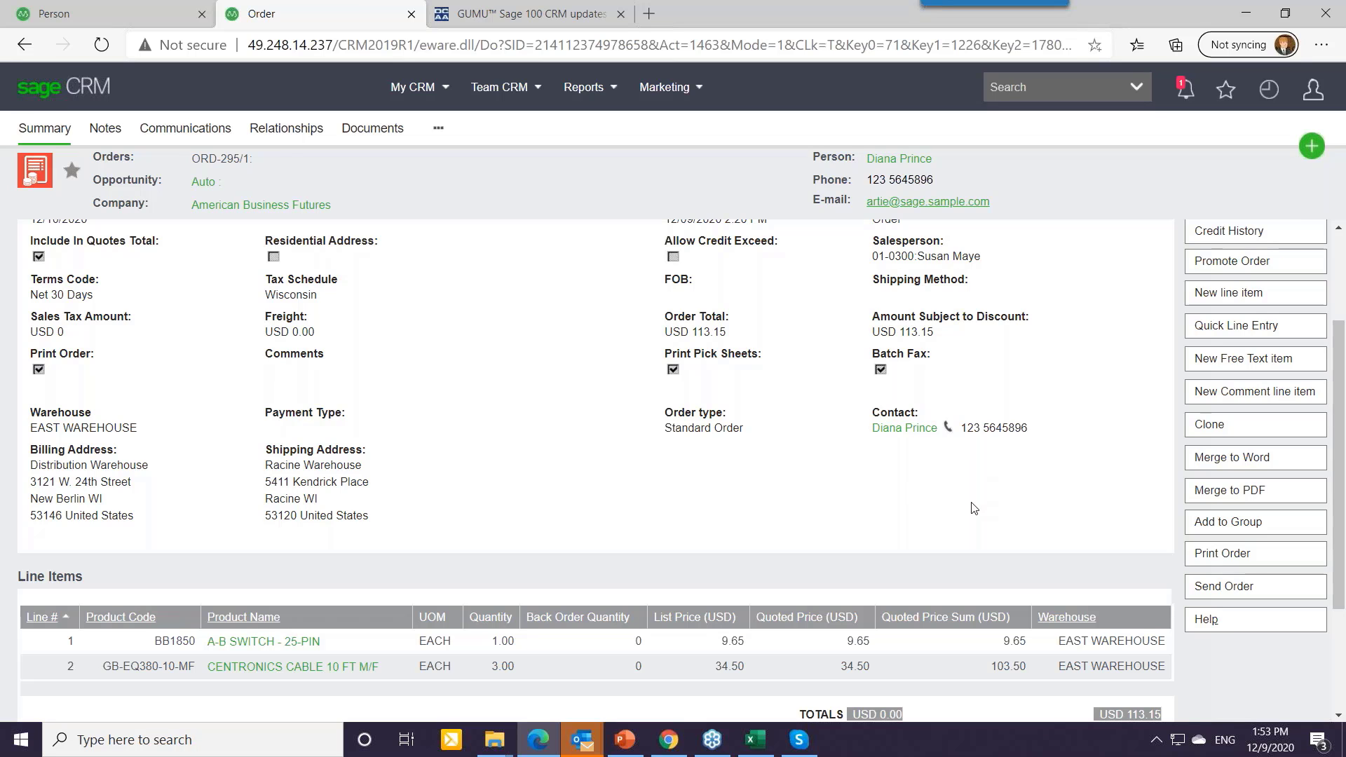
{"action": "scroll", "coordinate": [1101, 375], "scroll_direction": "up", "scroll_amount": 2}
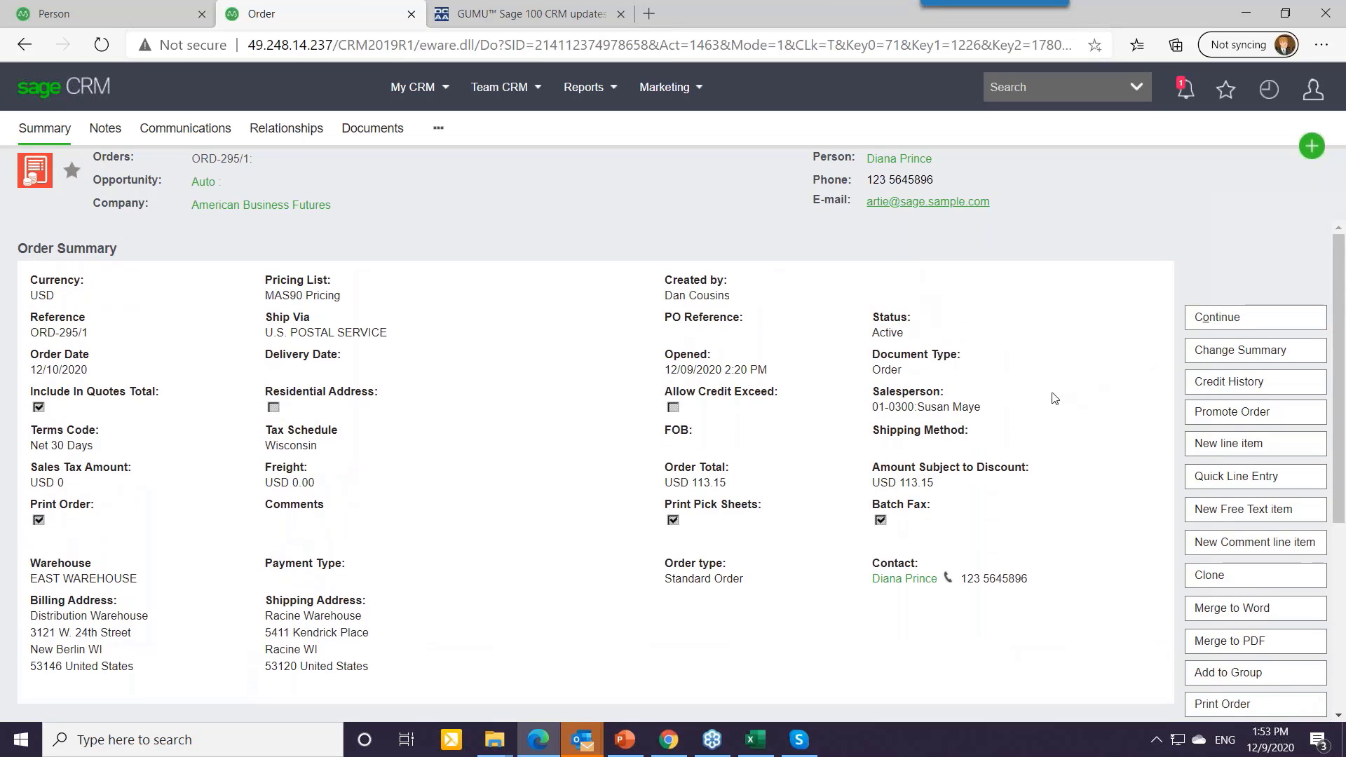
{"action": "left_click", "coordinate": [1235, 413]}
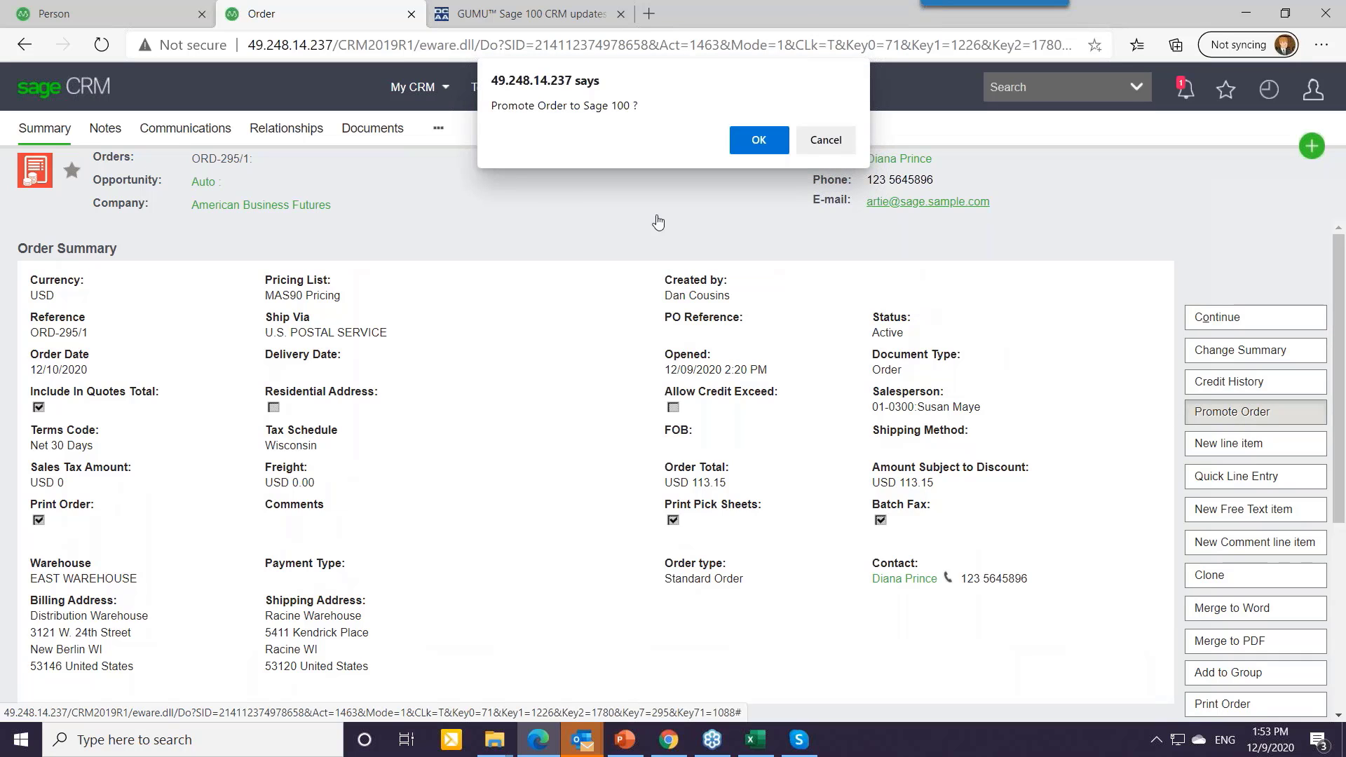
{"action": "left_click", "coordinate": [760, 140]}
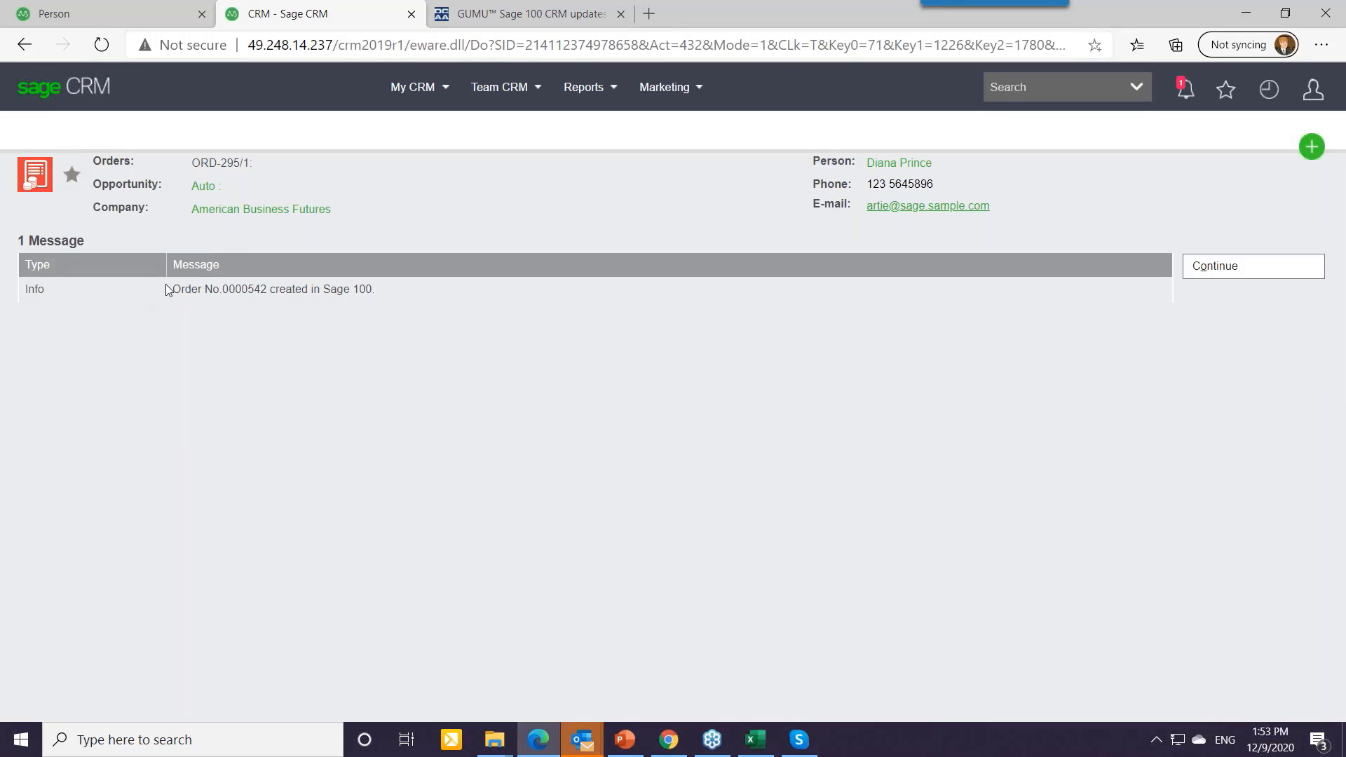
{"action": "left_click_drag", "start_coordinate": [185, 290], "coordinate": [258, 313]}
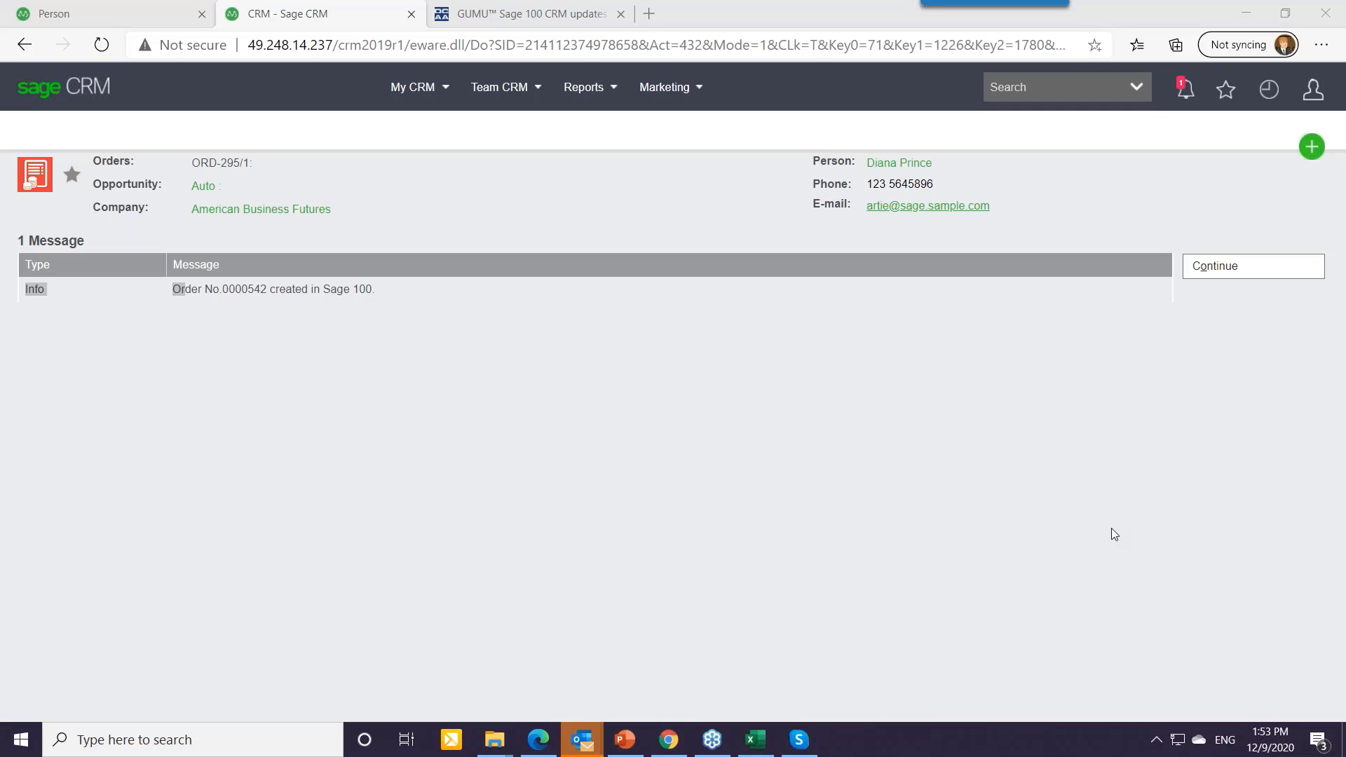
Switch to the mycrmmanager website and open its Sage 100 CRM page from the accounting integration features
{"action": "left_click", "coordinate": [557, 21]}
{"action": "scroll", "coordinate": [476, 152], "scroll_direction": "up", "scroll_amount": 5}
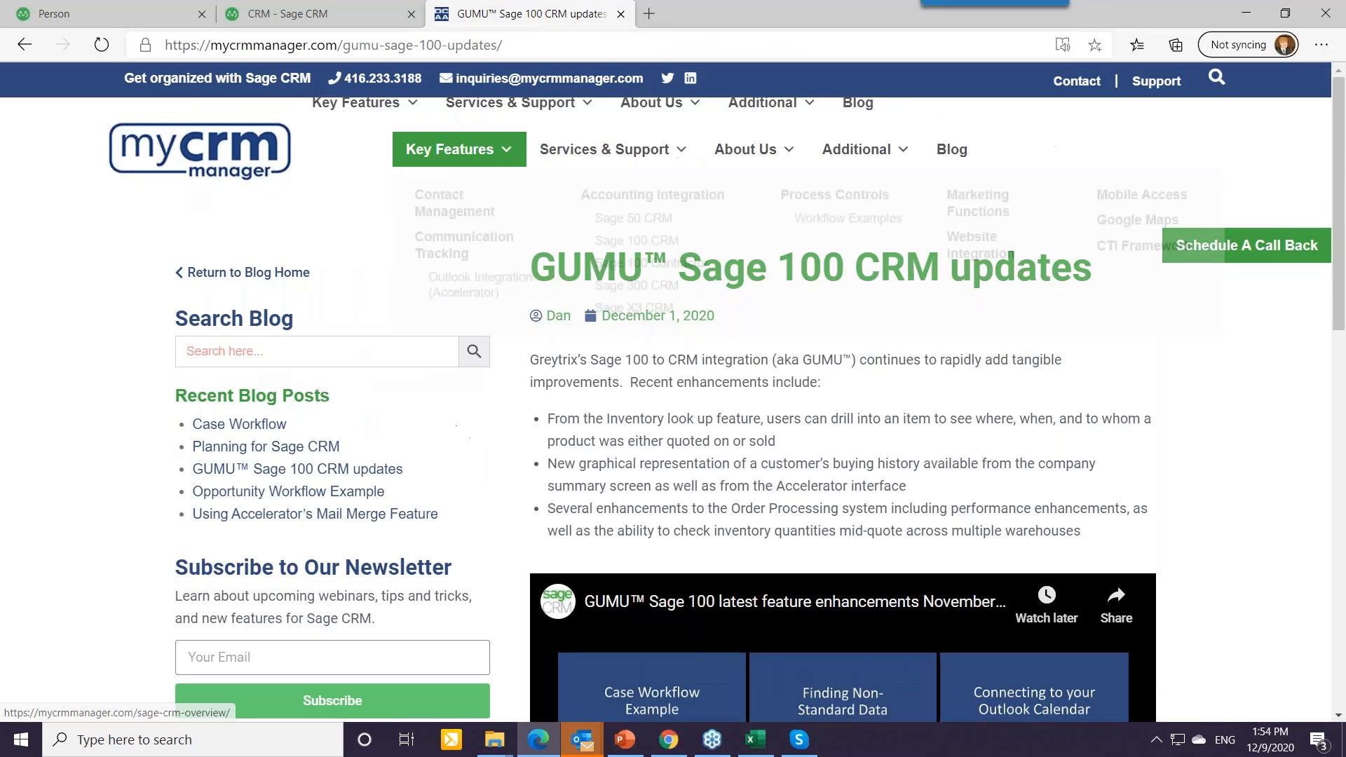
{"action": "mouse_move", "coordinate": [463, 150]}
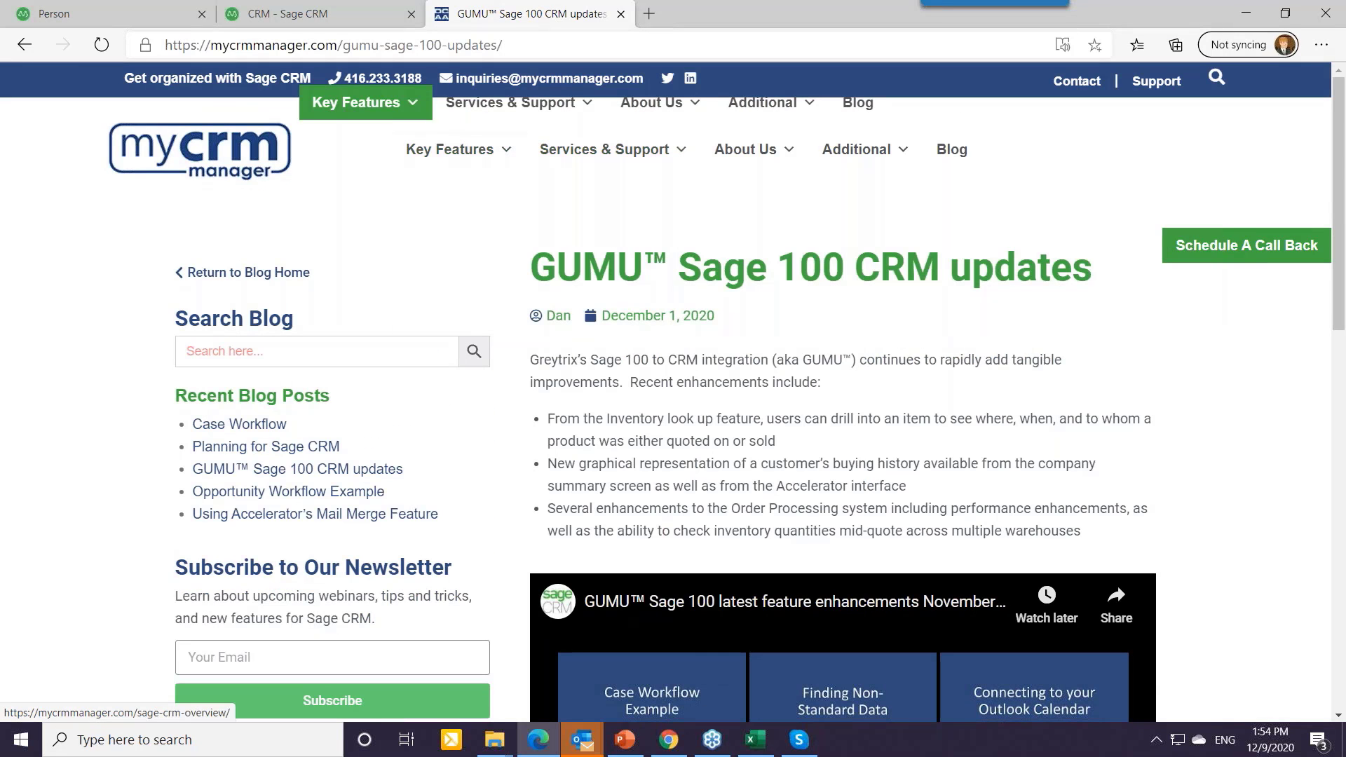
{"action": "left_click", "coordinate": [463, 149]}
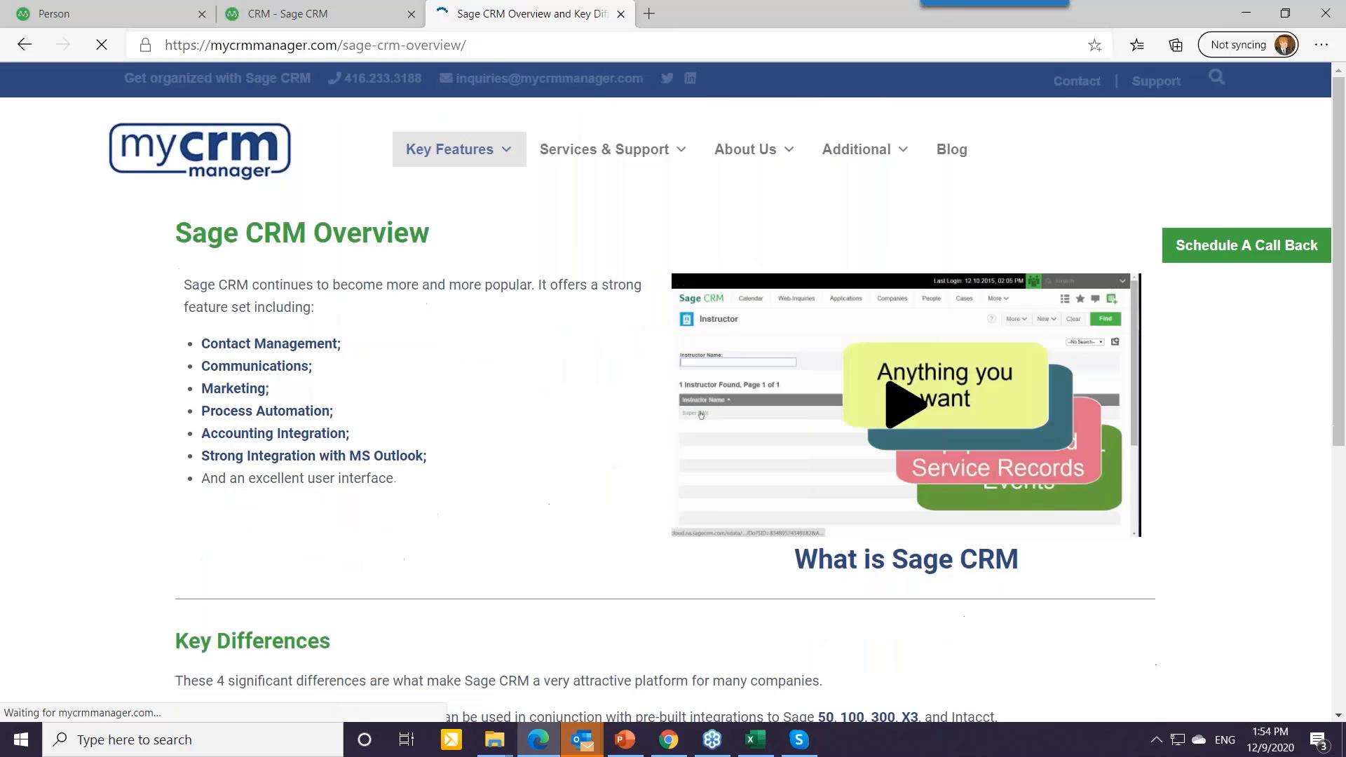
{"action": "mouse_move", "coordinate": [482, 156]}
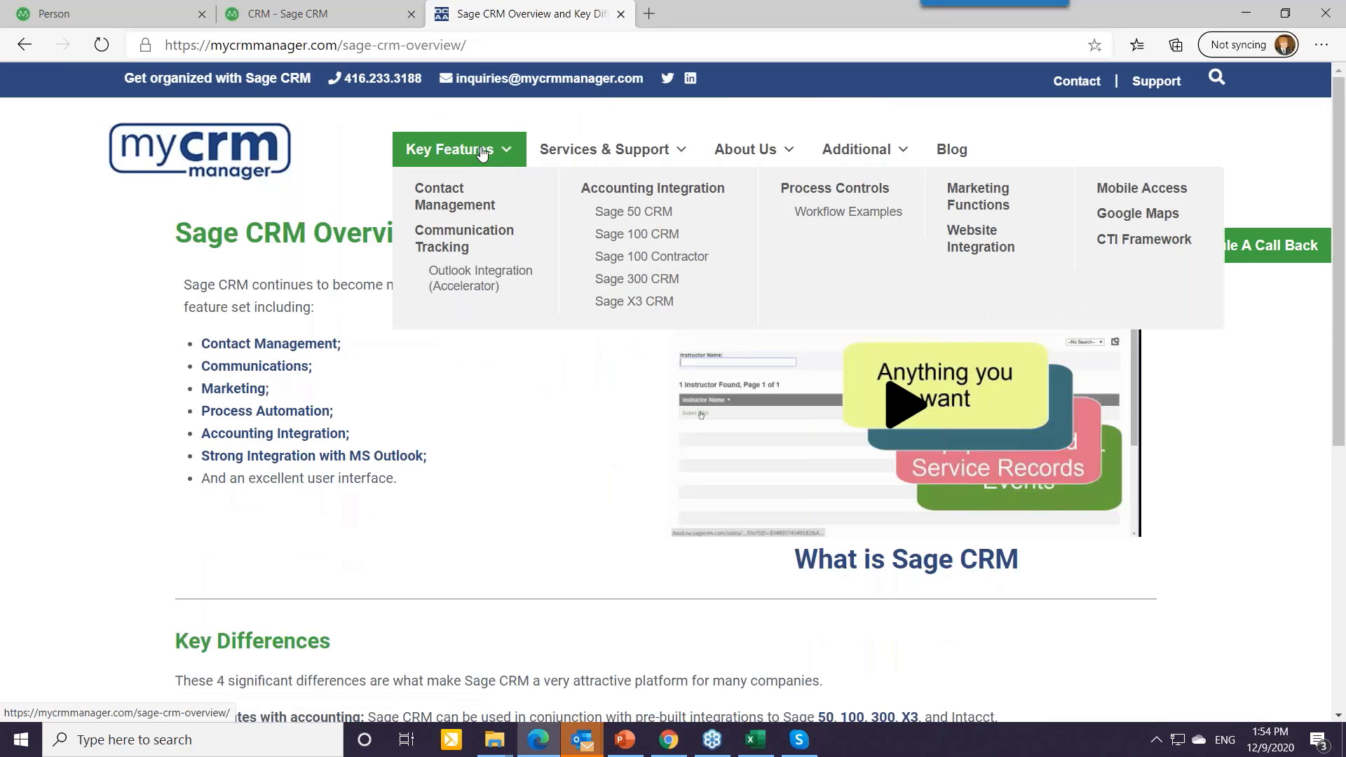
{"action": "left_click", "coordinate": [665, 237]}
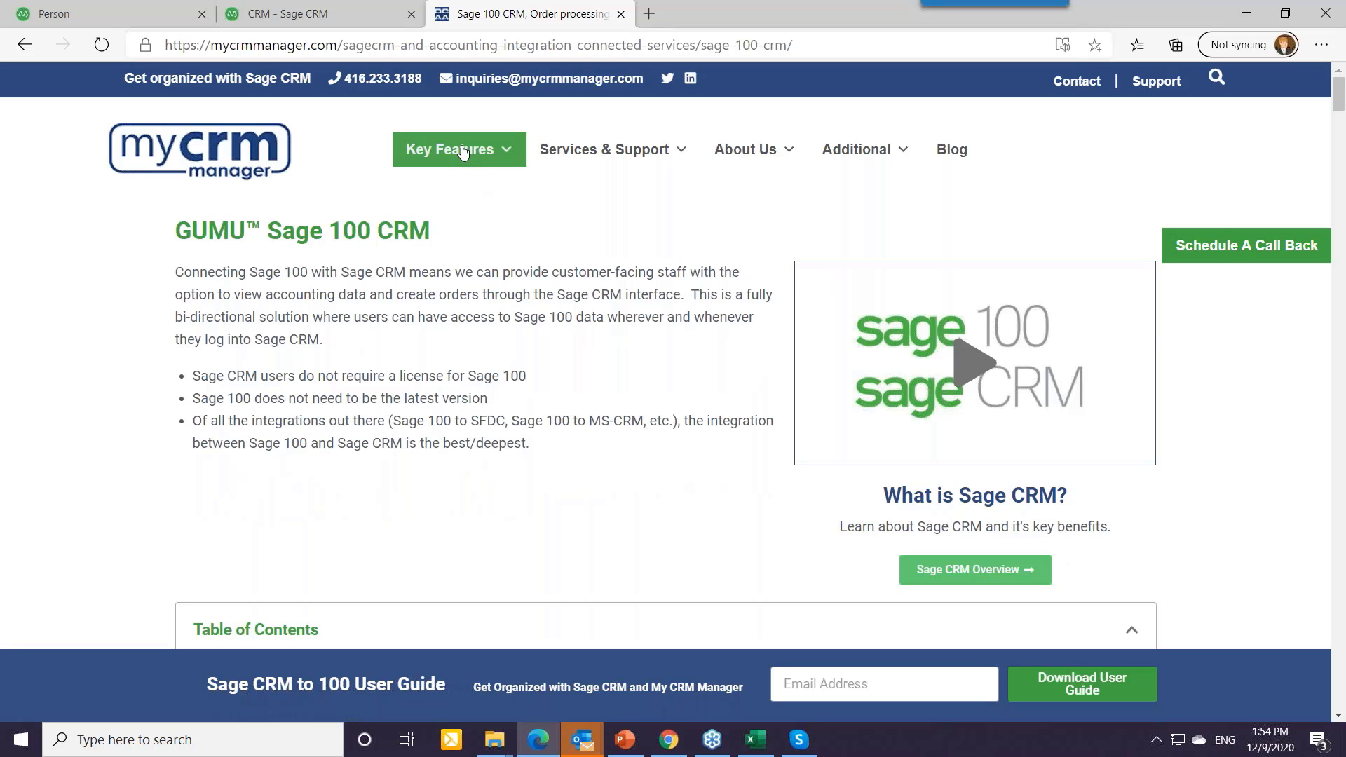
{"action": "mouse_move", "coordinate": [466, 153]}
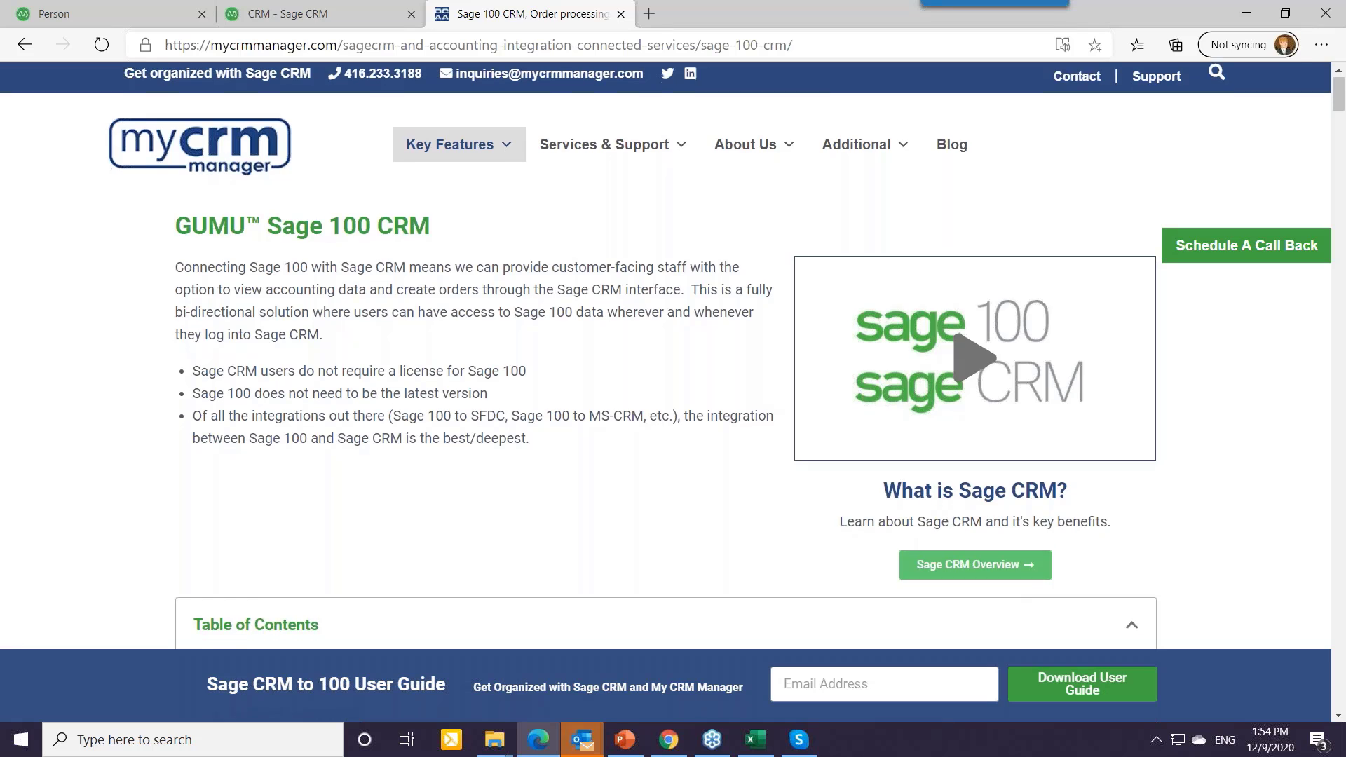
Review the page's table of contents, features, benefits and user experience video section, and go to the FAQs
{"action": "scroll", "coordinate": [666, 421], "scroll_direction": "down", "scroll_amount": 6}
{"action": "scroll", "coordinate": [666, 421], "scroll_direction": "down", "scroll_amount": 3}
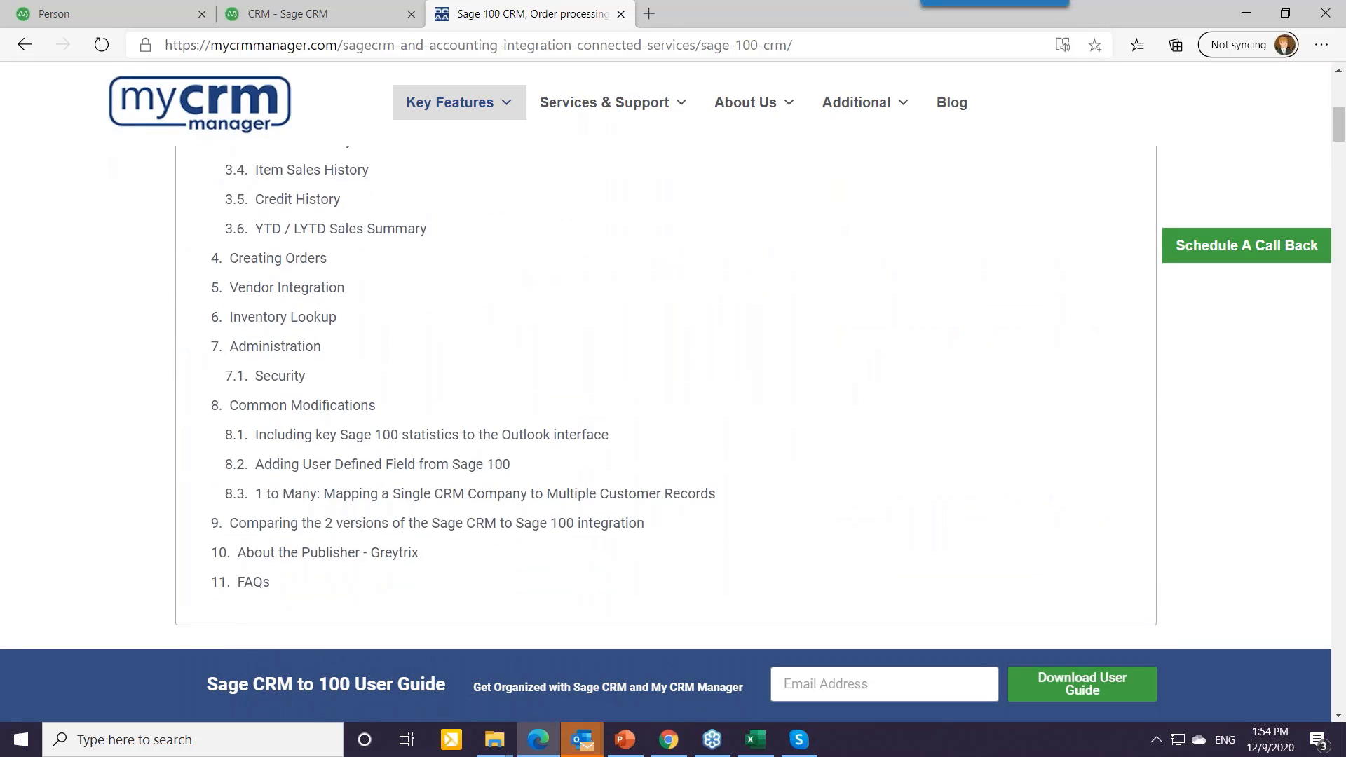
{"action": "scroll", "coordinate": [666, 420], "scroll_direction": "up", "scroll_amount": 10}
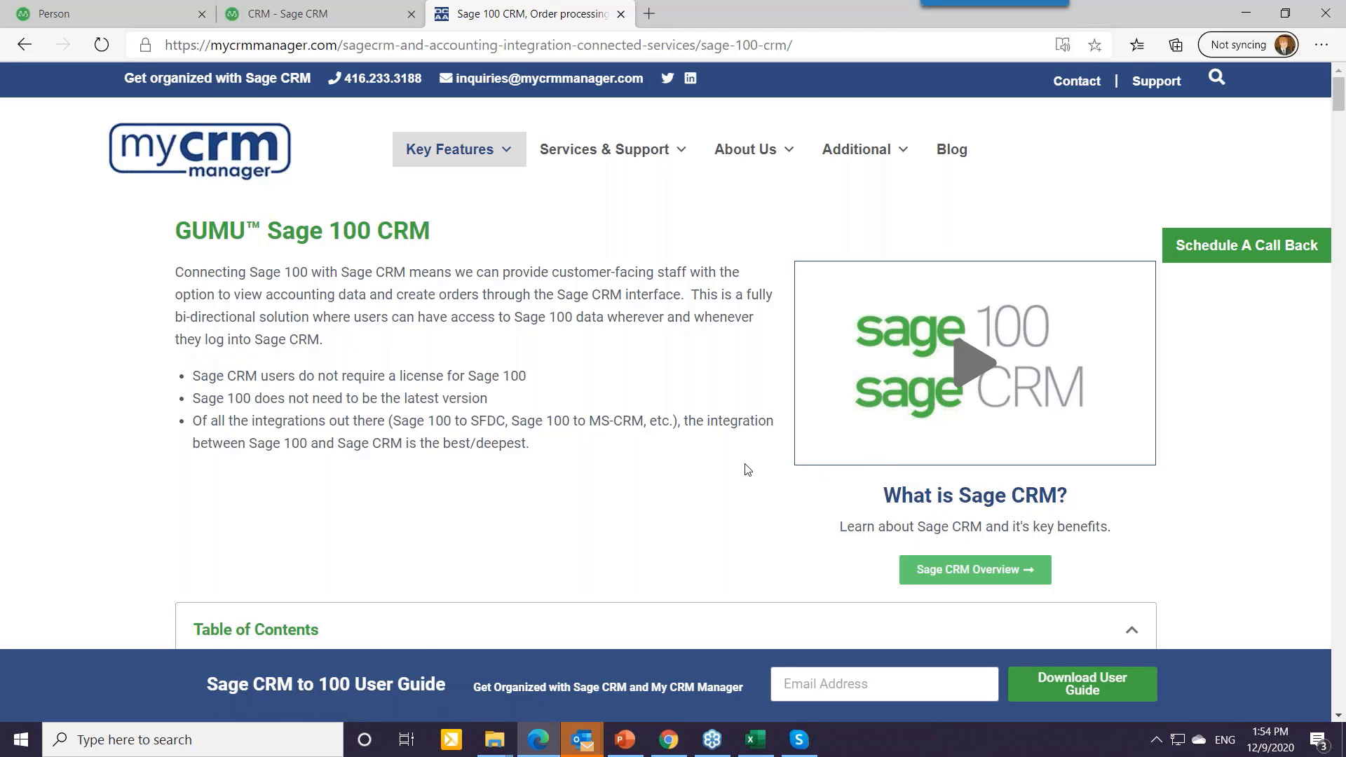
{"action": "scroll", "coordinate": [747, 470], "scroll_direction": "down", "scroll_amount": 15}
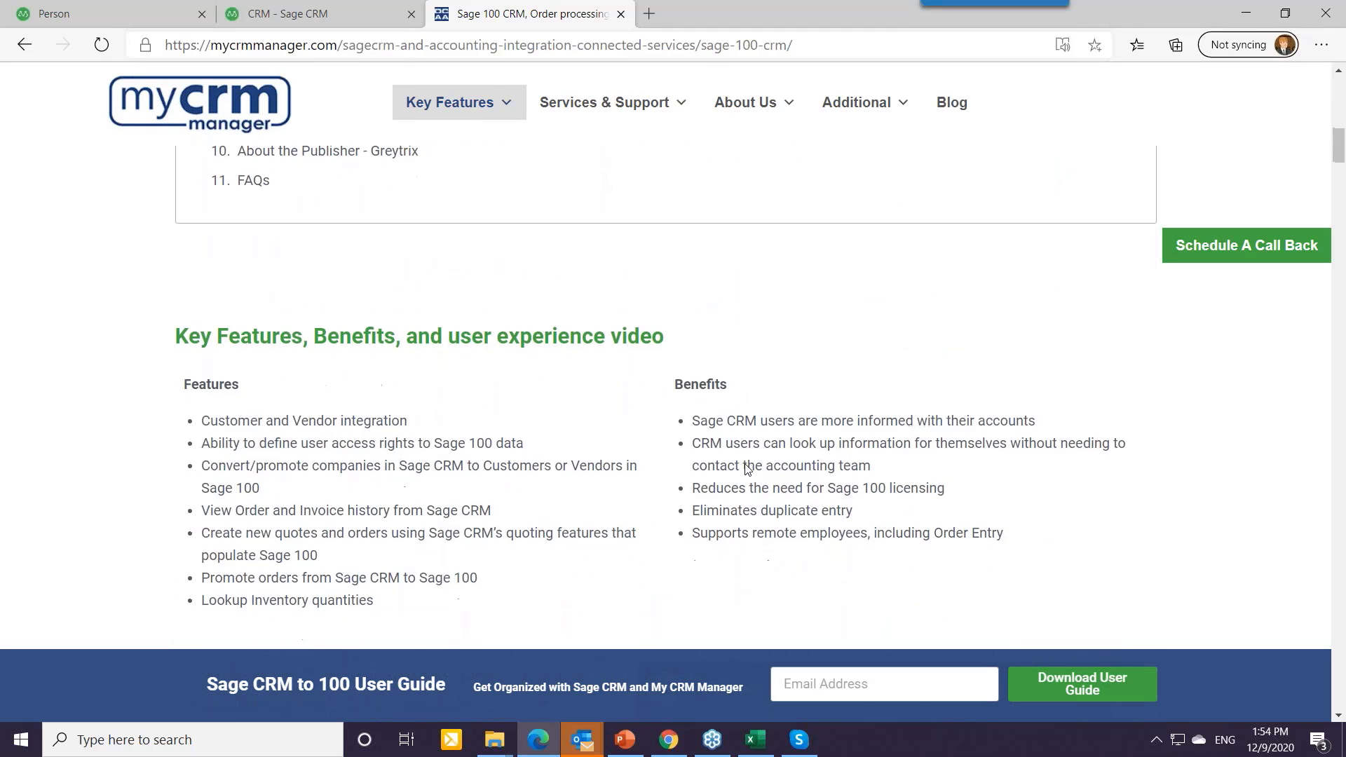
{"action": "scroll", "coordinate": [747, 470], "scroll_direction": "down", "scroll_amount": 3}
{"action": "scroll", "coordinate": [745, 464], "scroll_direction": "down", "scroll_amount": 1}
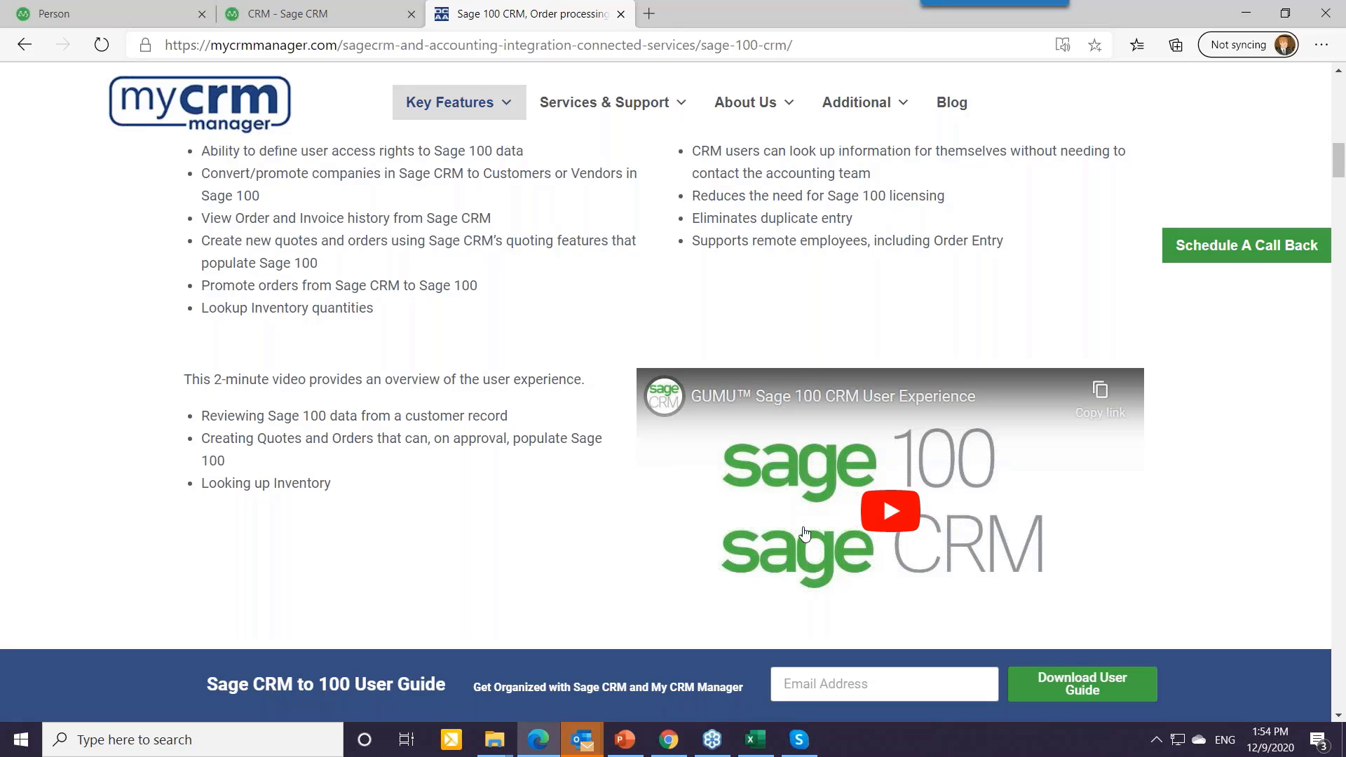
{"action": "scroll", "coordinate": [805, 535], "scroll_direction": "up", "scroll_amount": 6}
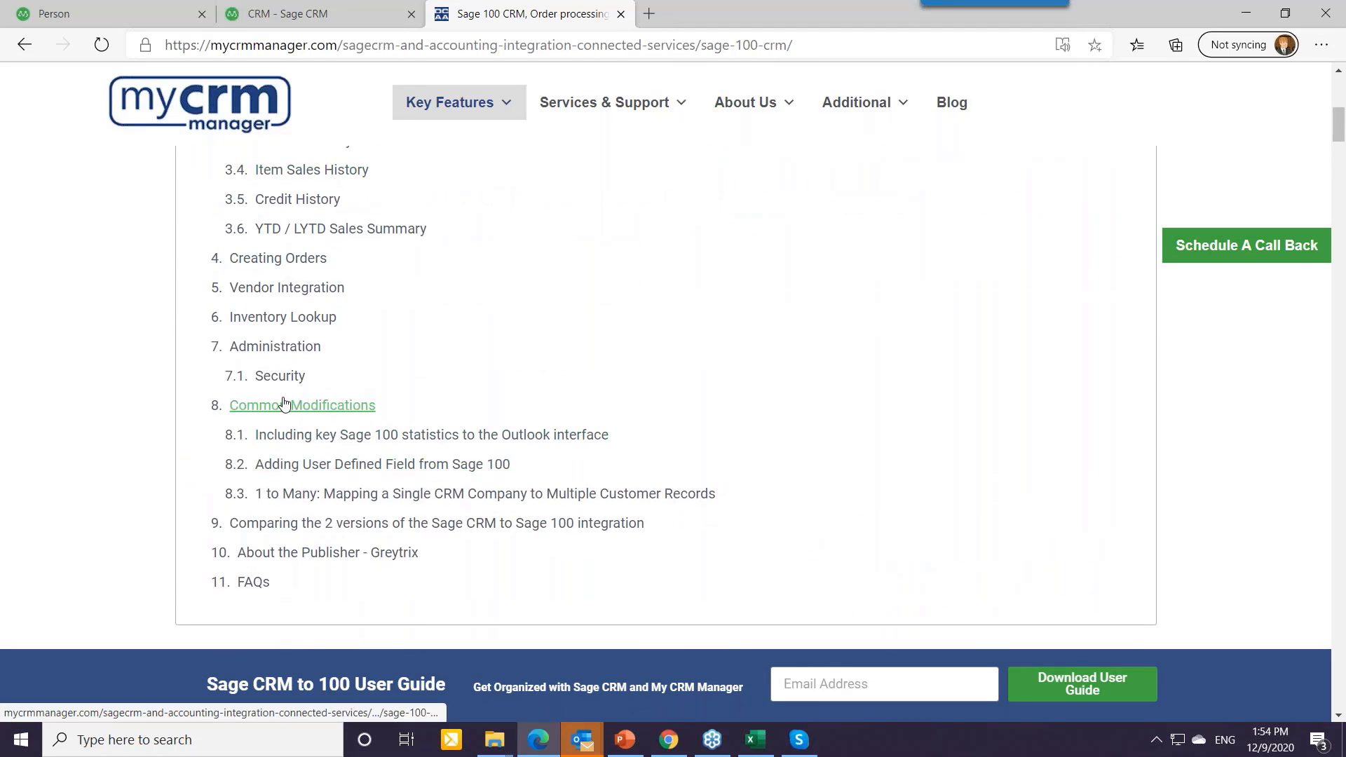
{"action": "left_click", "coordinate": [253, 583]}
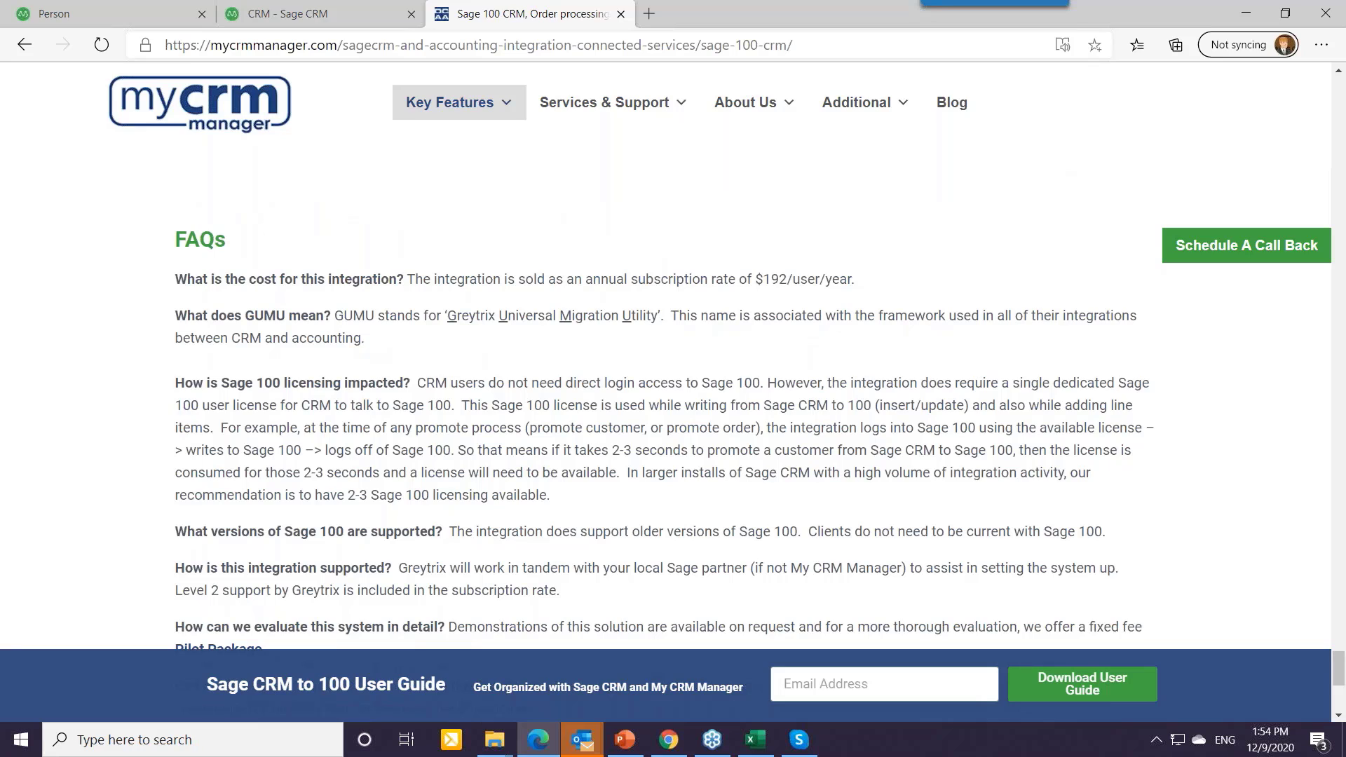